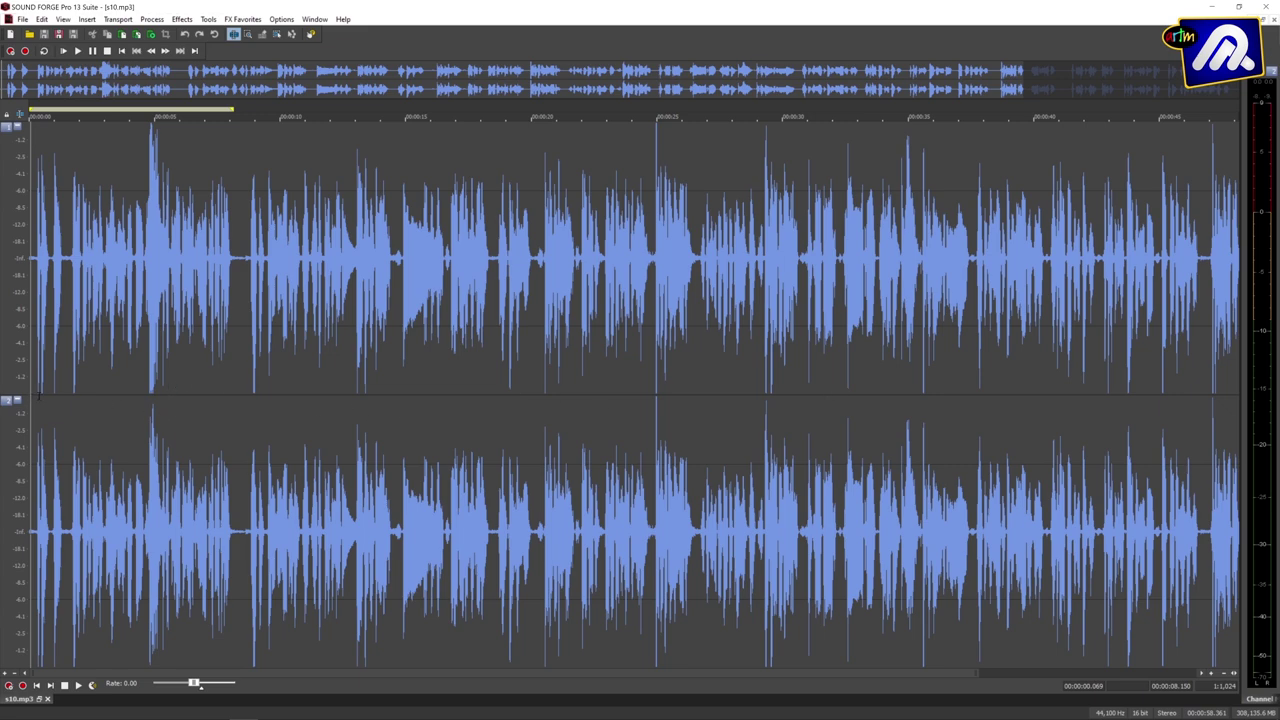
# Locate the speech pause near 37 seconds by playback, and select the audio from the start to 00:00:37.569
pyautogui.click(959, 395)
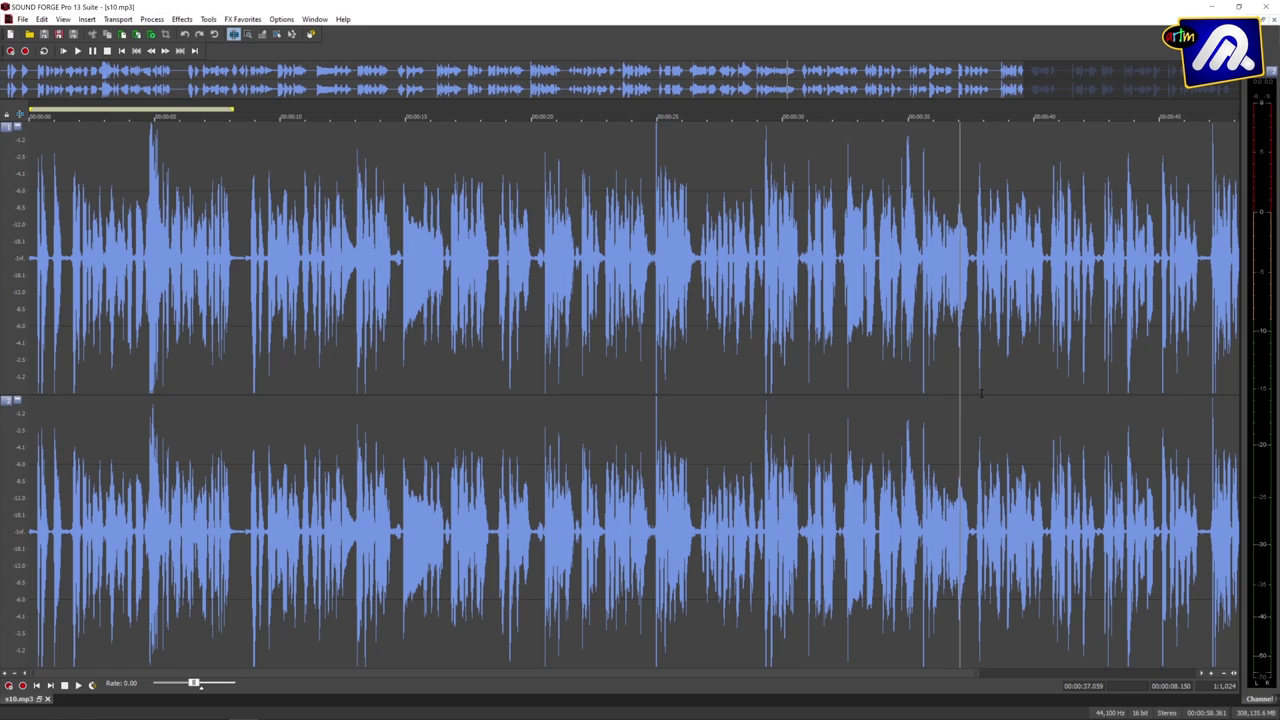
pyautogui.click(940, 393)
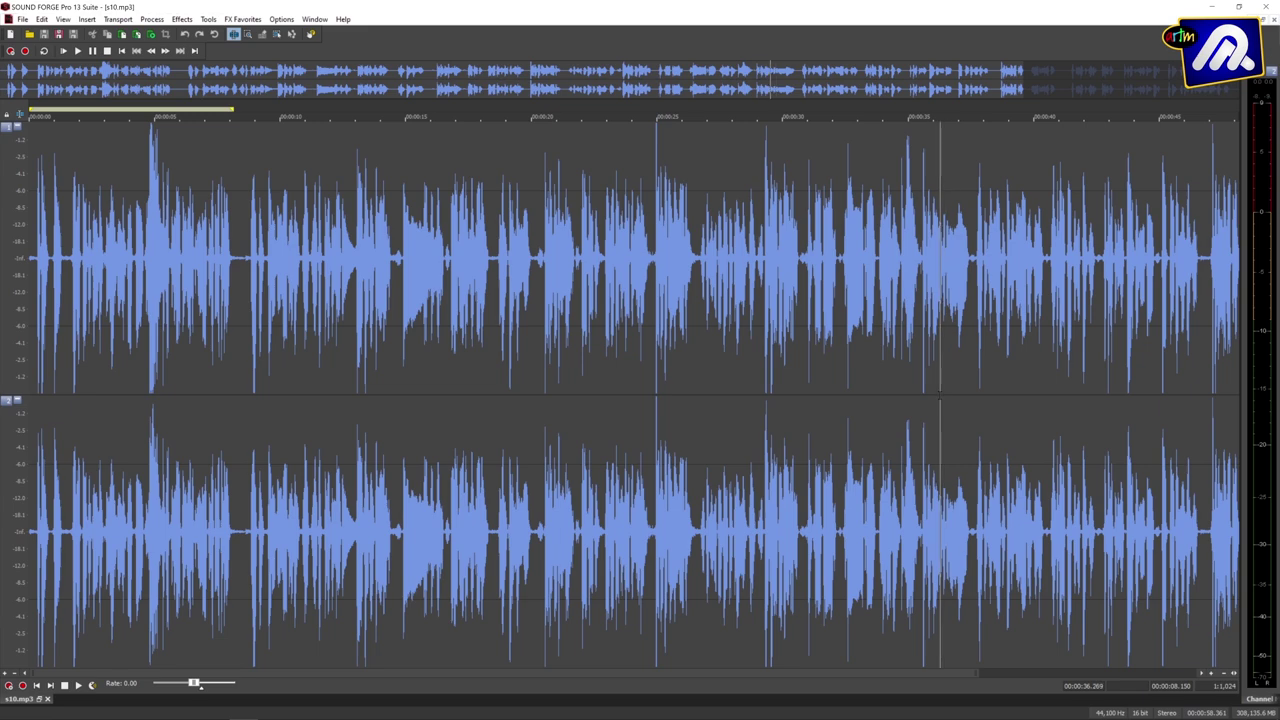
pyautogui.click(934, 396)
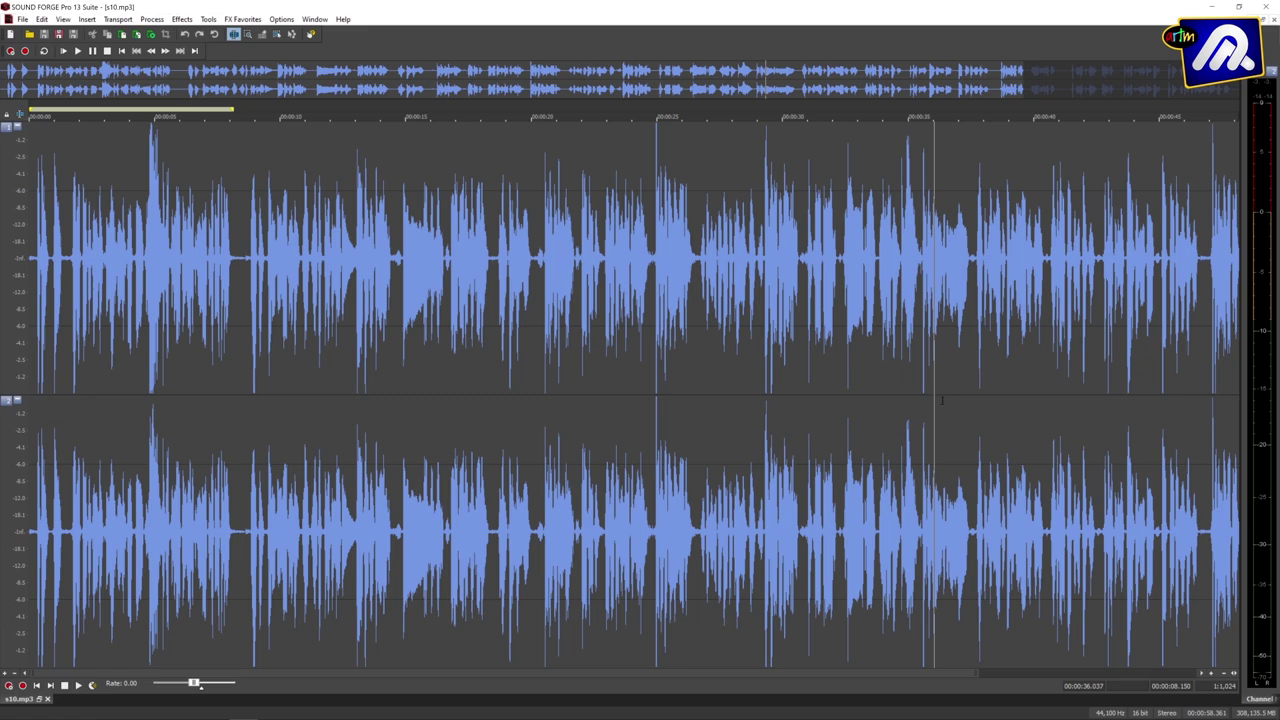
pyautogui.click(958, 392)
pyautogui.press('space')
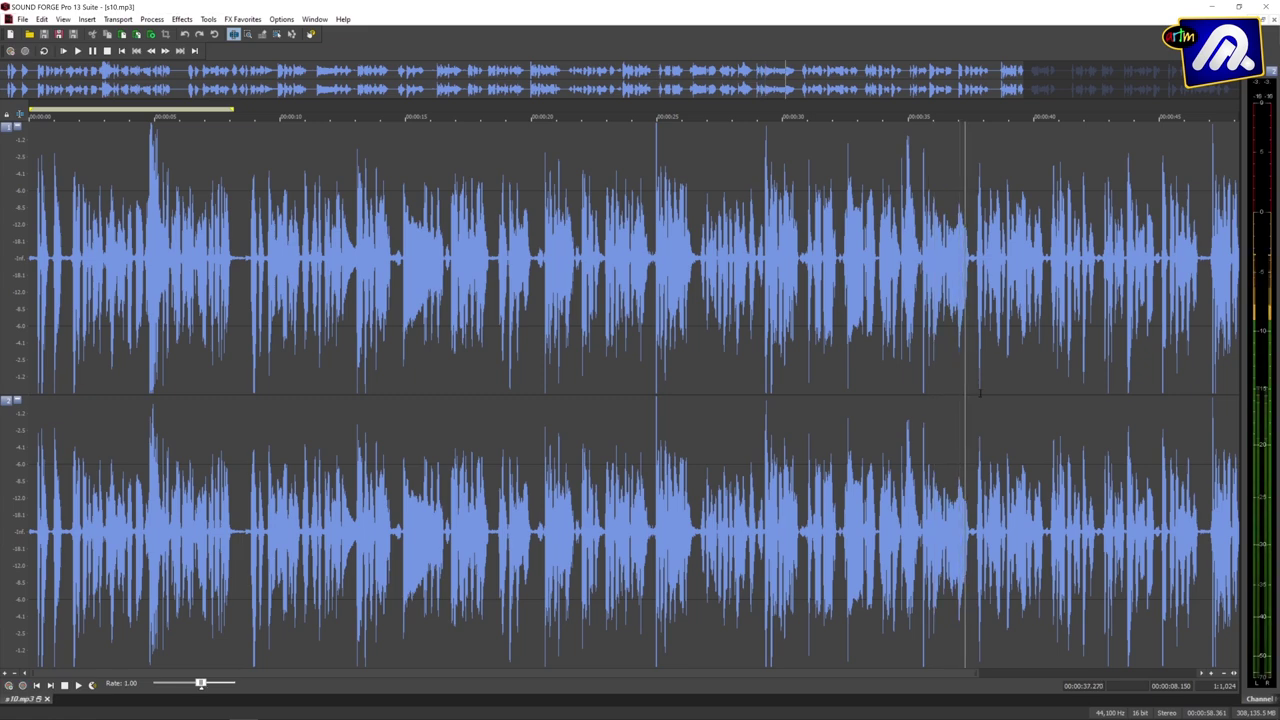
pyautogui.press('space')
pyautogui.click(973, 394)
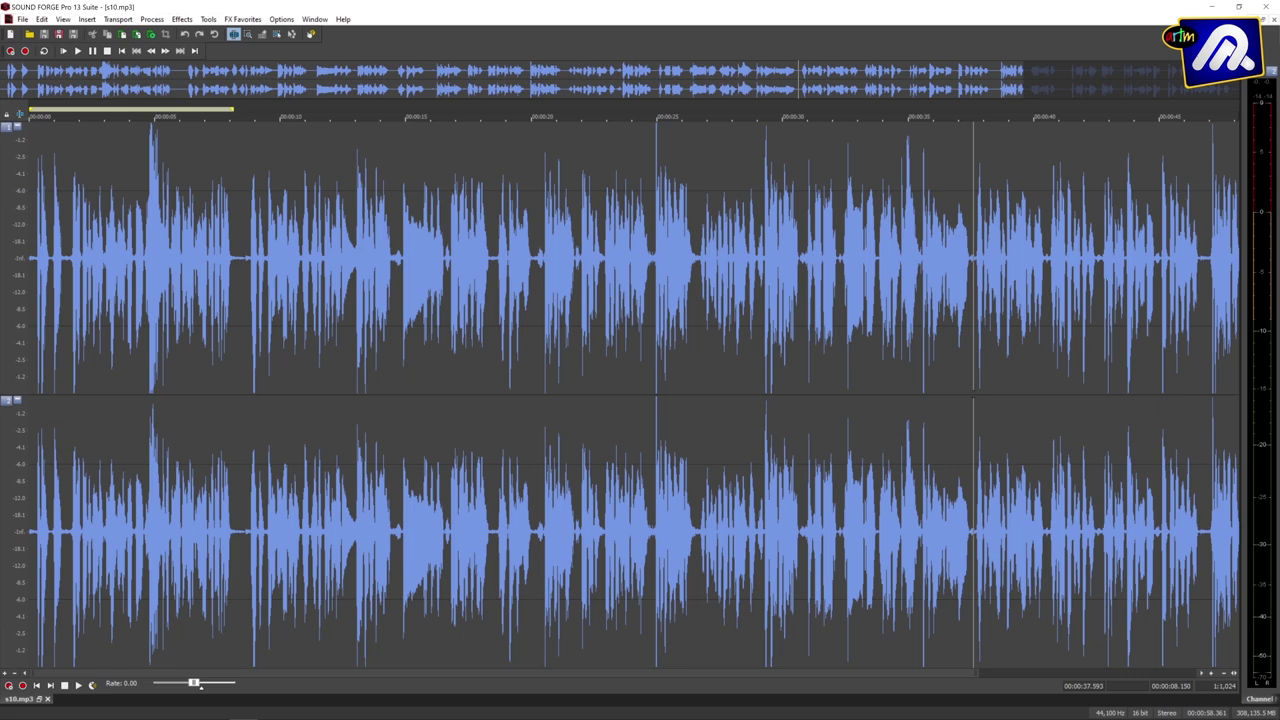
pyautogui.moveTo(975, 400); pyautogui.dragTo(28, 350)
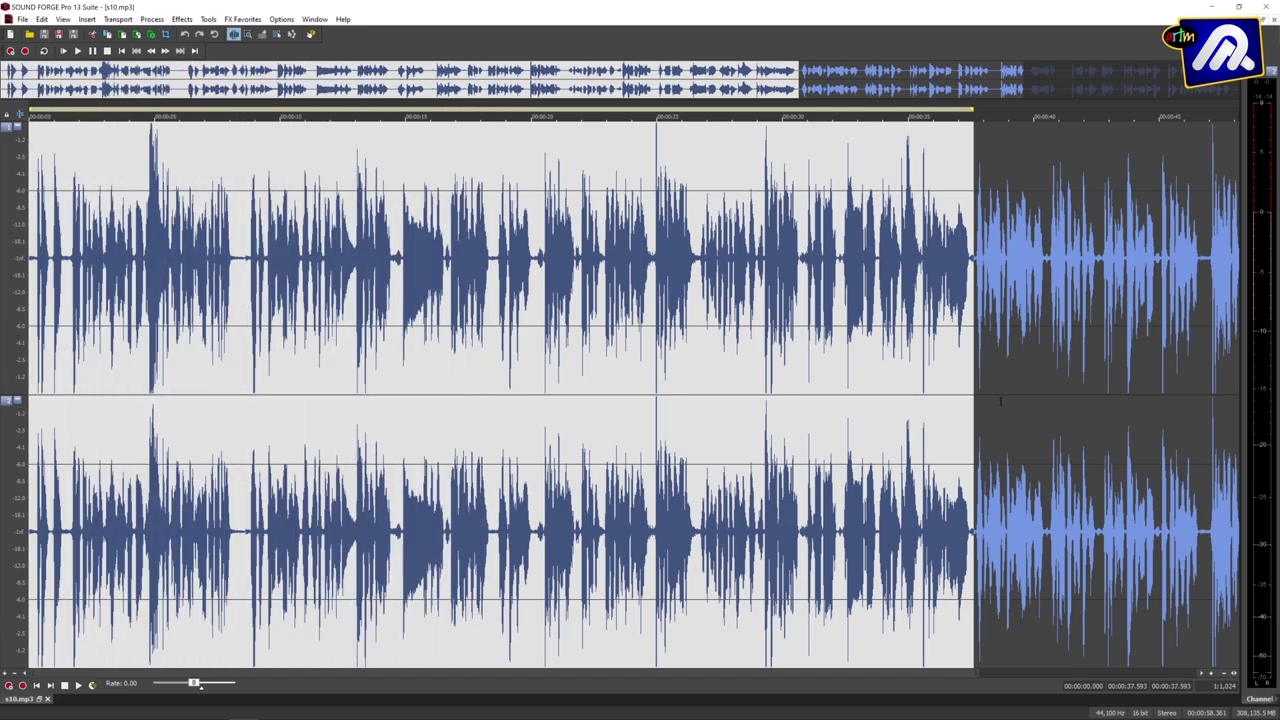
pyautogui.moveTo(973, 410)
pyautogui.mouseDown()
pyautogui.moveTo(951, 410)
pyautogui.moveTo(971, 410)
pyautogui.mouseUp()
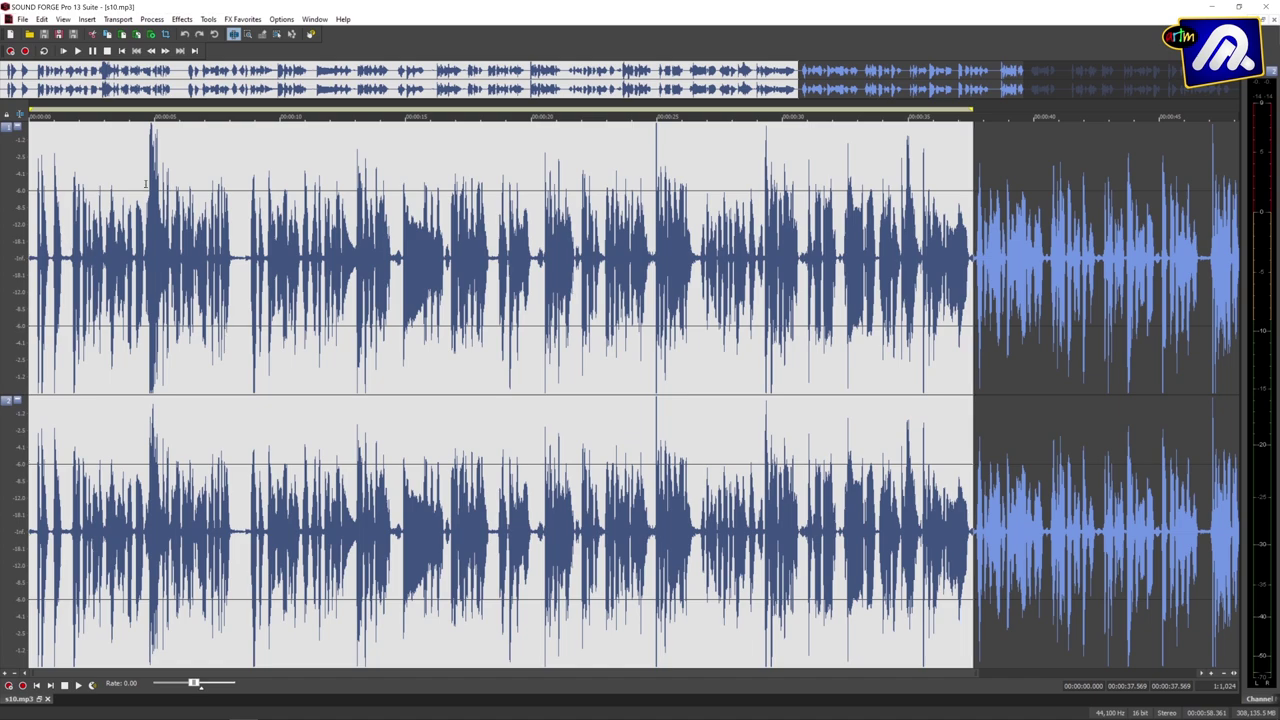
# Create a new 44,100 Hz, 16 bit, stereo sound file, paste the copied selection into it and check the clip
pyautogui.click(22, 19)
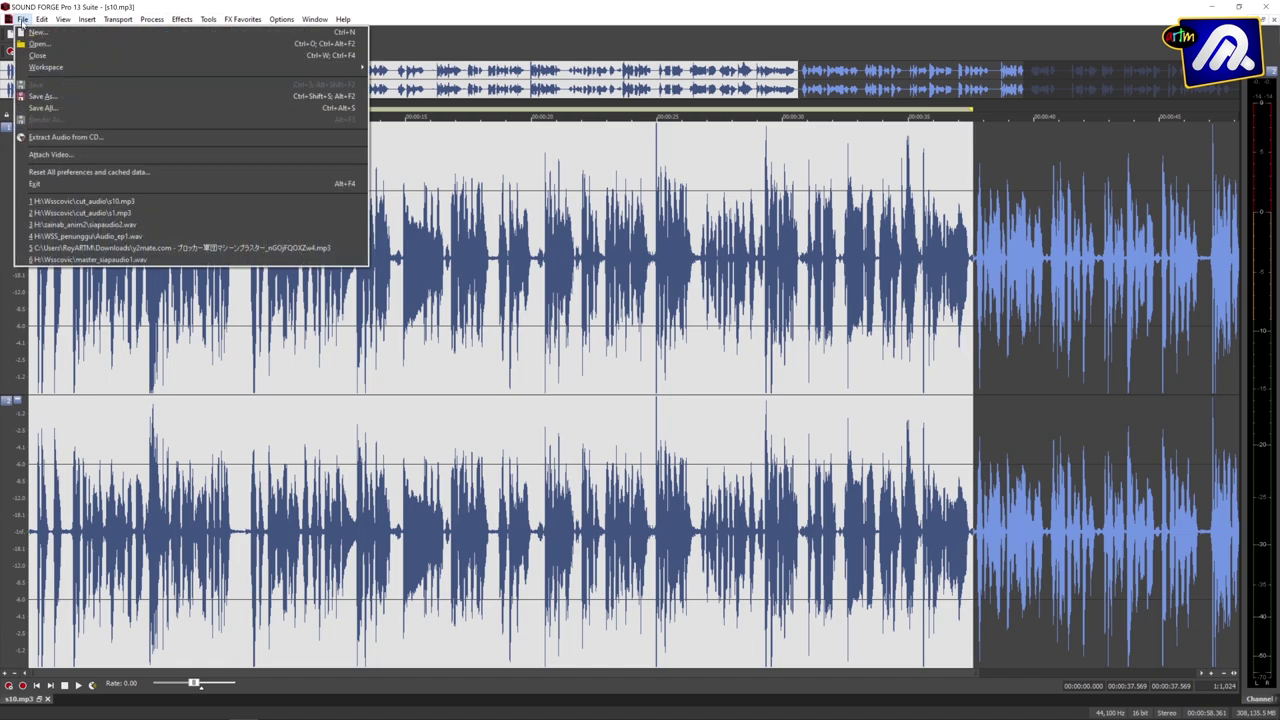
pyautogui.click(40, 32)
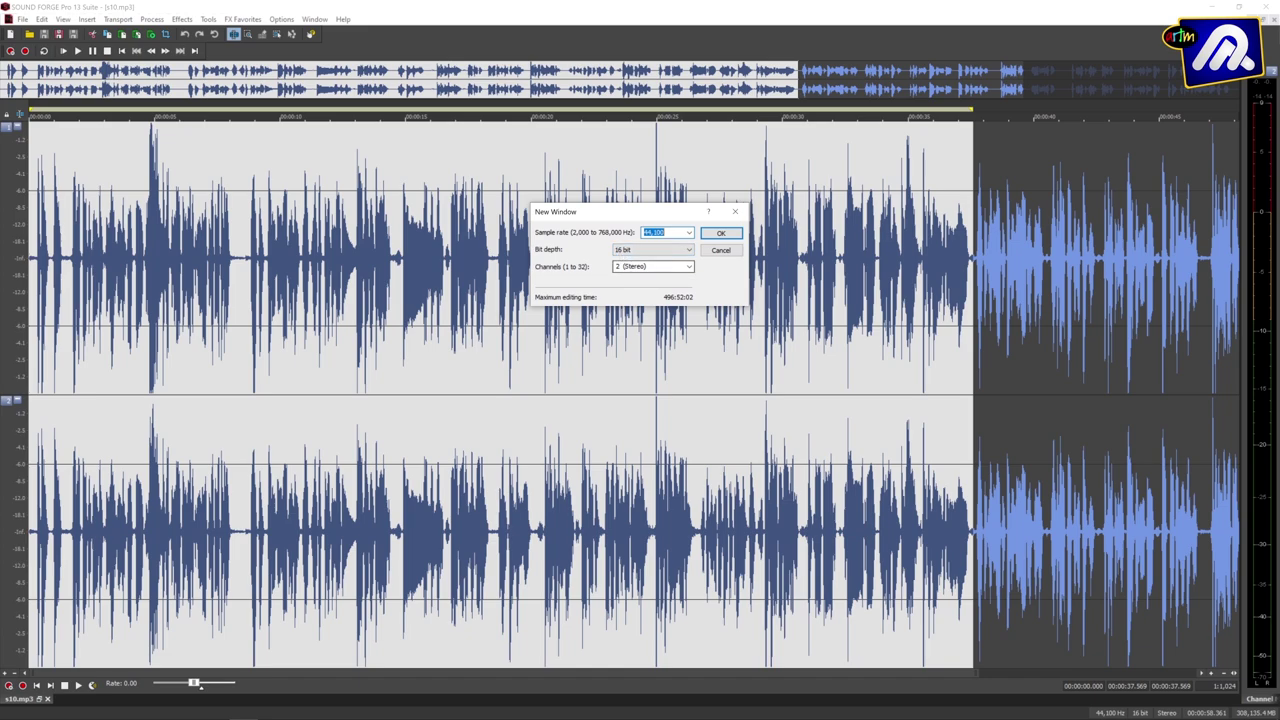
pyautogui.click(721, 234)
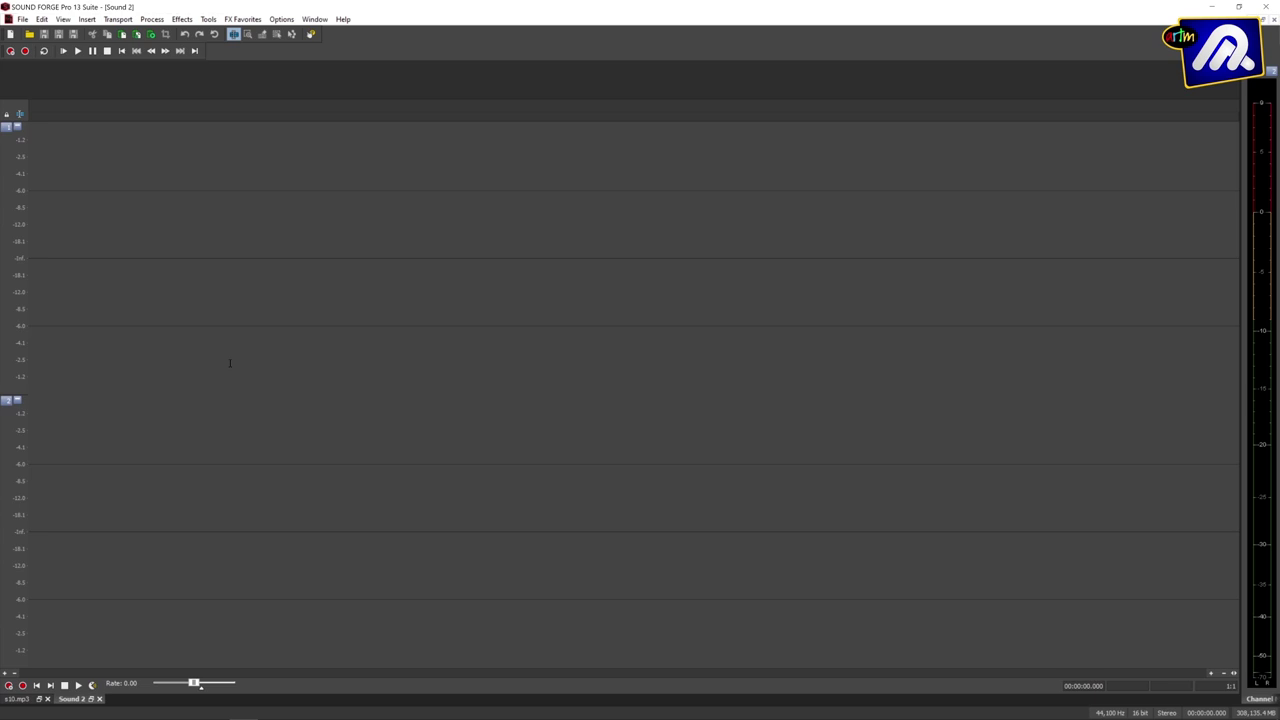
pyautogui.hotkey('ctrl', 'v')
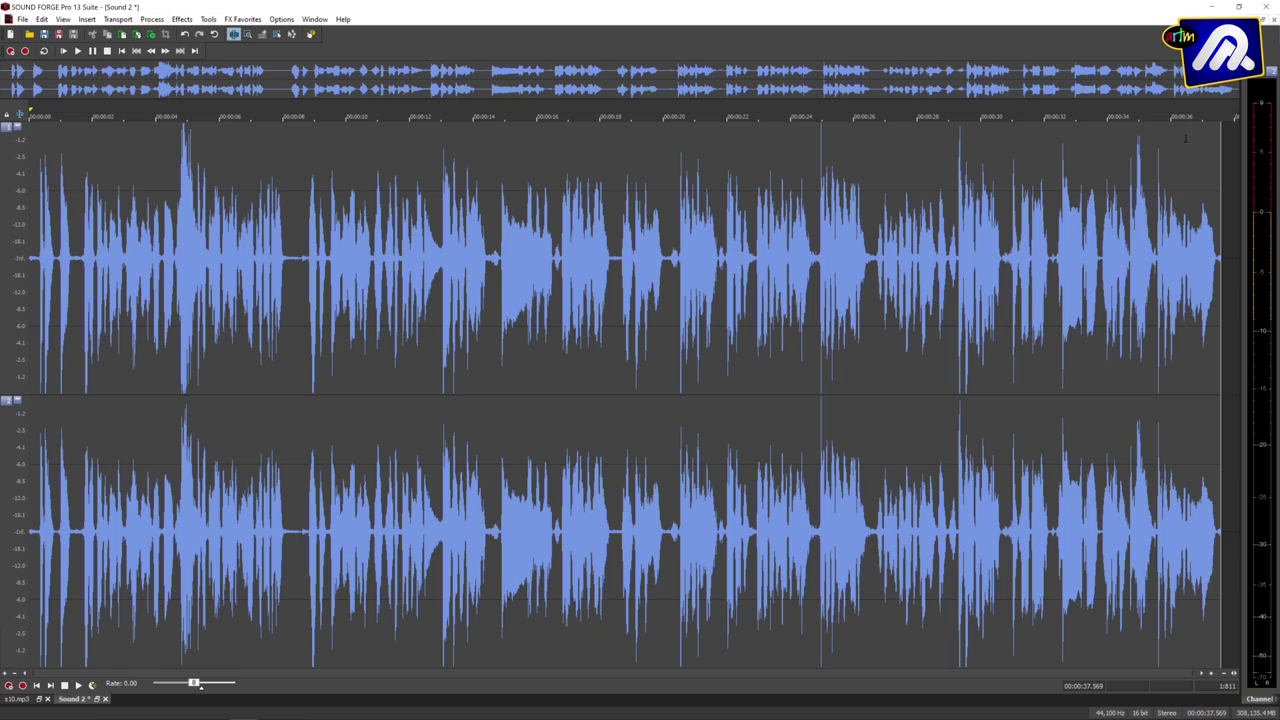
pyautogui.press('space')
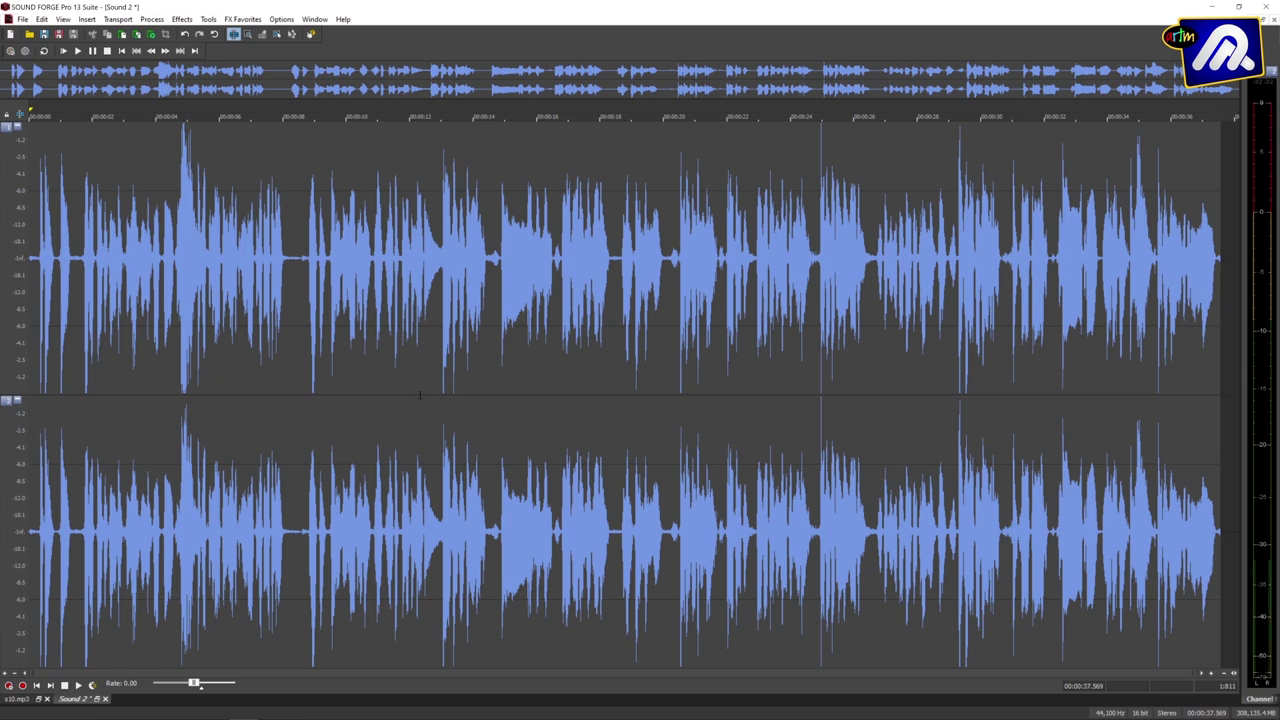
pyautogui.click(613, 391)
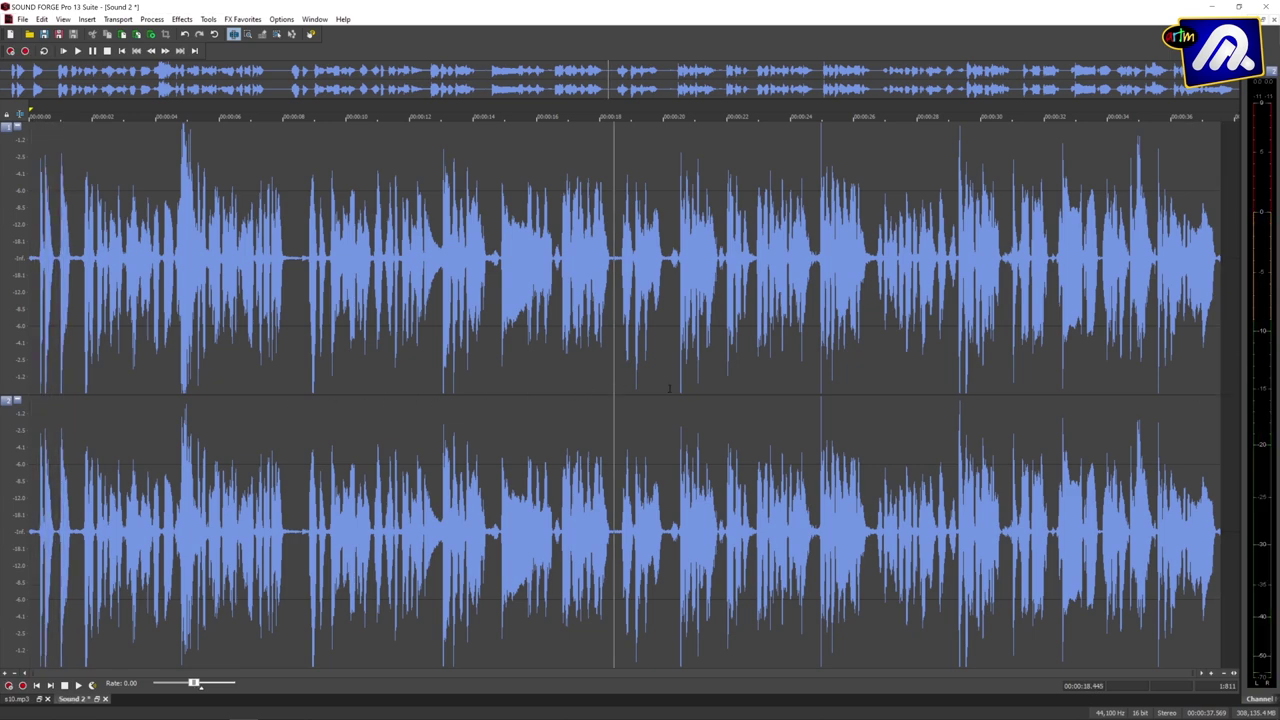
# Prepare to save the new clip as an MP3 named audio1 in the fla folder, and cancel the save
pyautogui.click(22, 19)
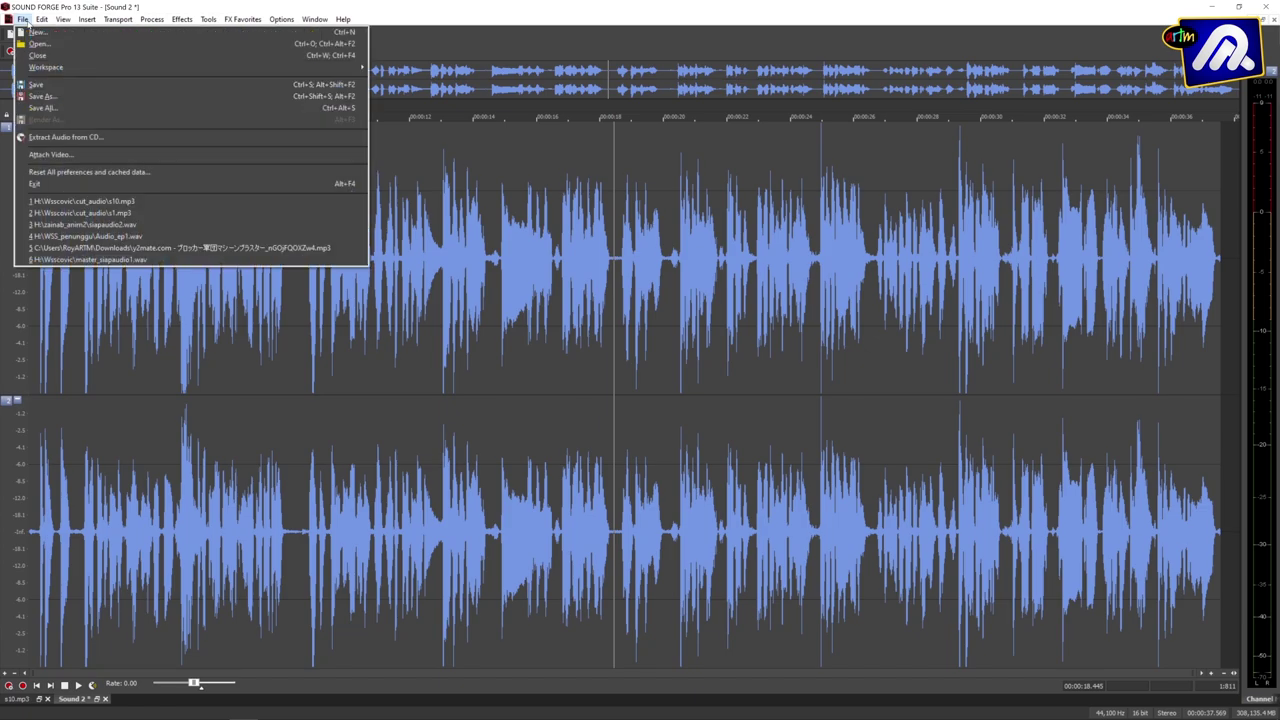
pyautogui.click(42, 96)
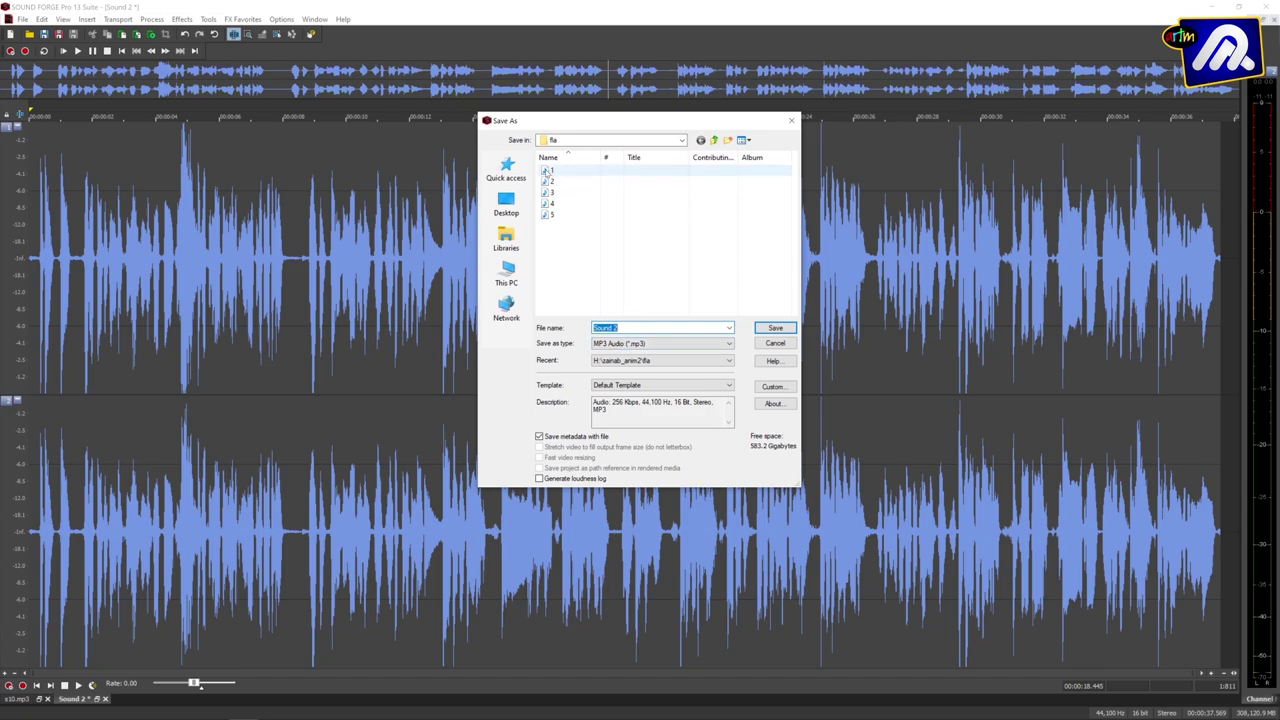
pyautogui.click(545, 172)
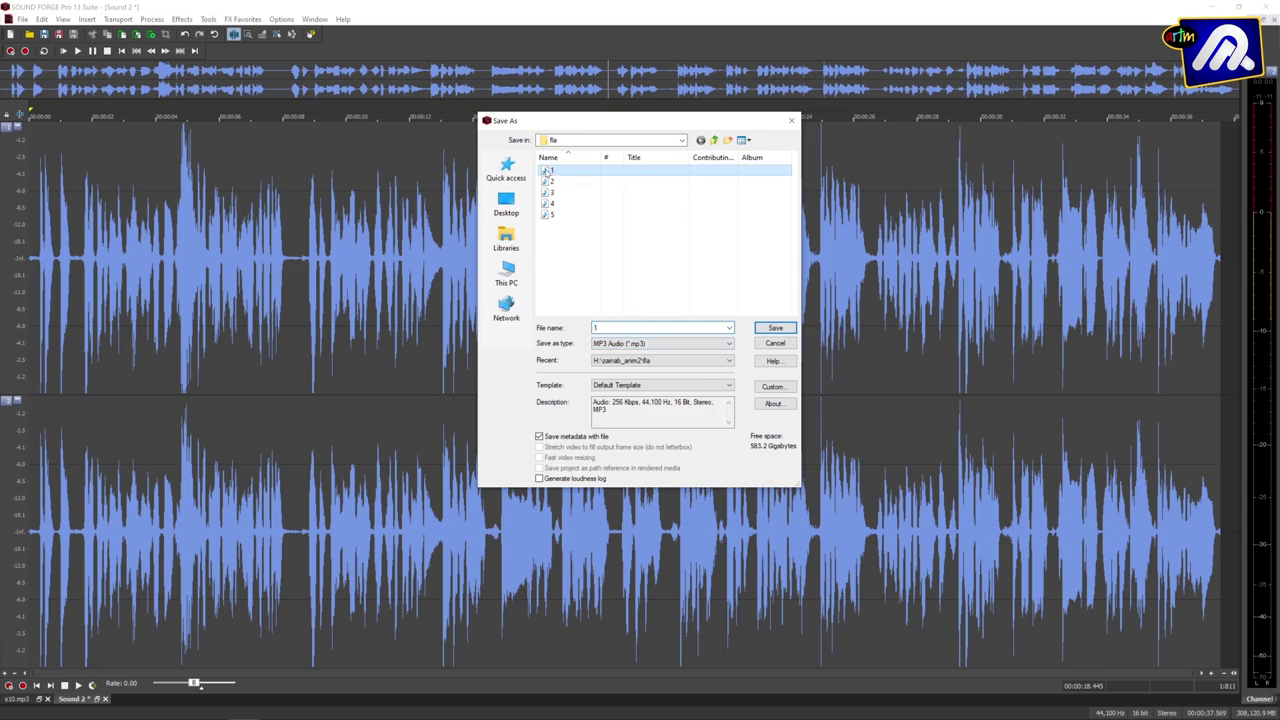
pyautogui.click(595, 328)
pyautogui.write('1')
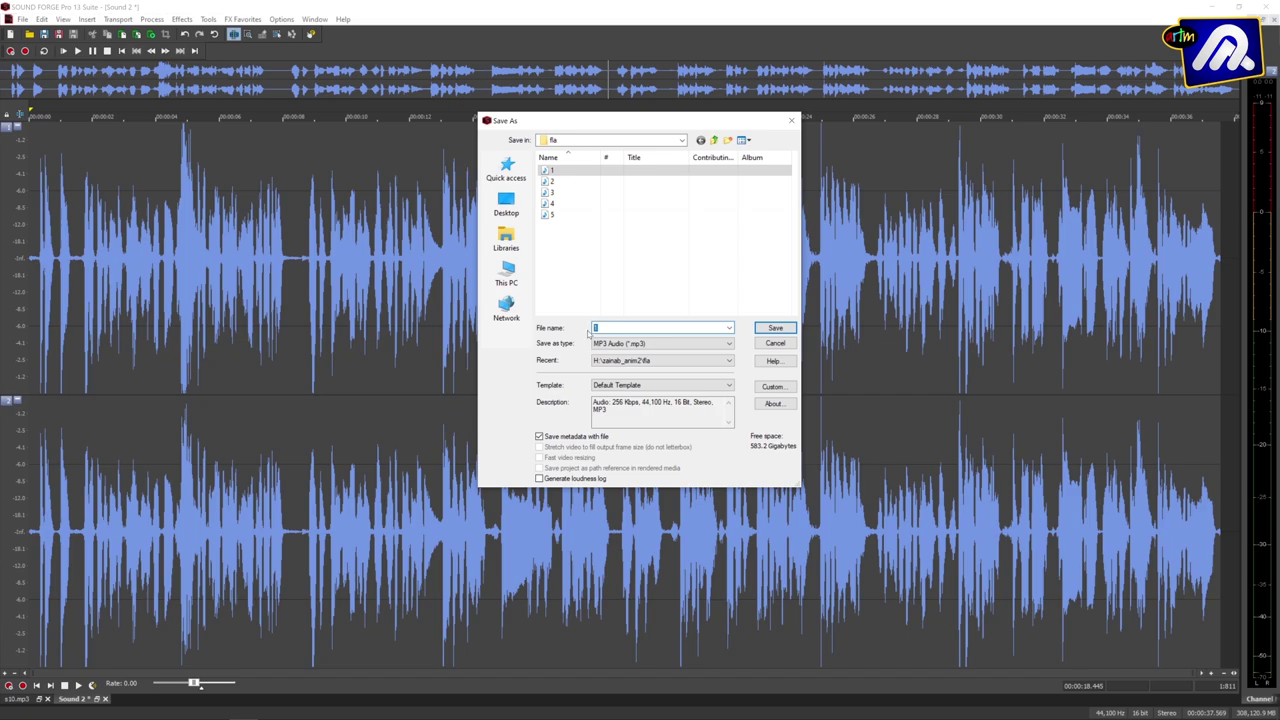
pyautogui.write('audio')
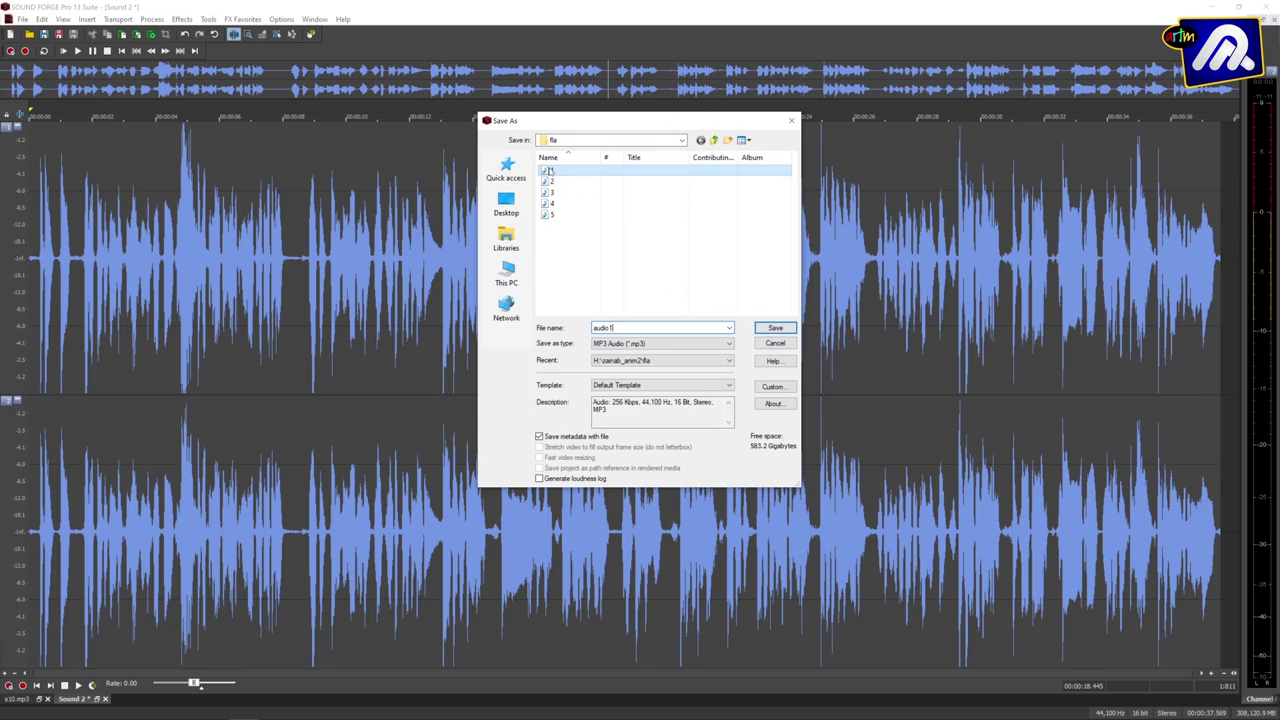
pyautogui.click(775, 344)
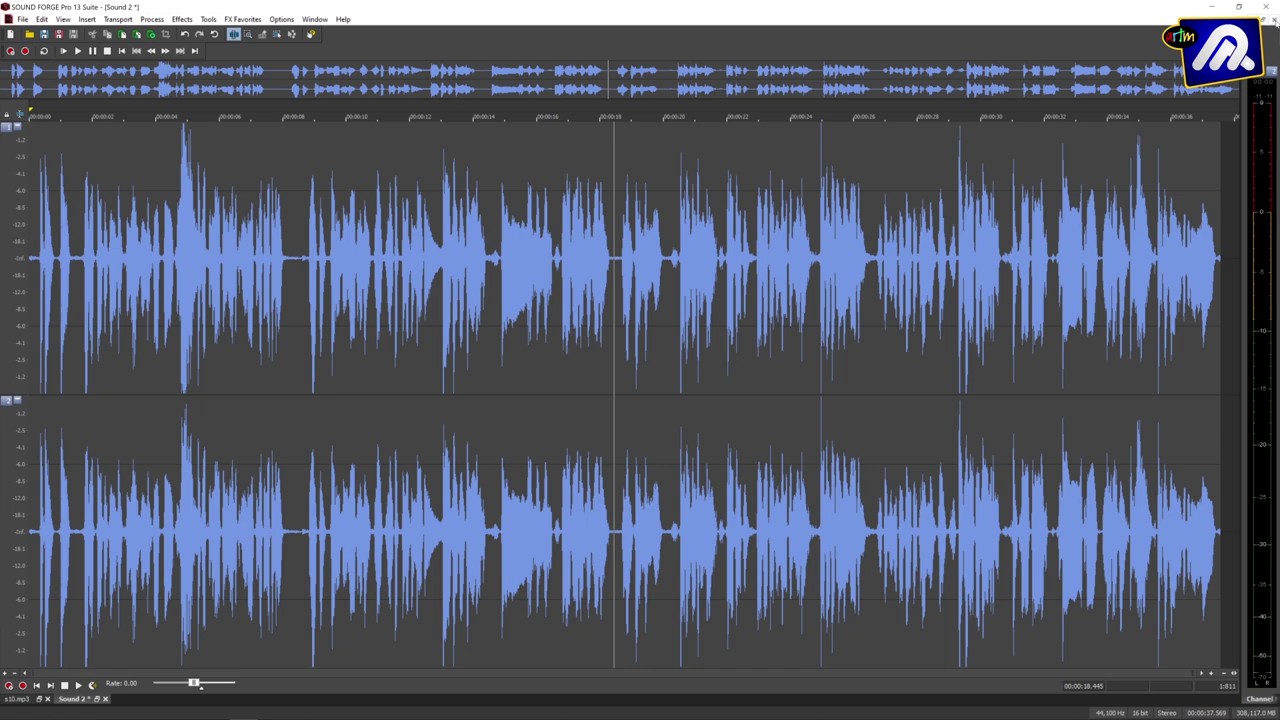
# Close the new clip without saving, and delete the selected first part from s10.mp3
pyautogui.click(1272, 20)
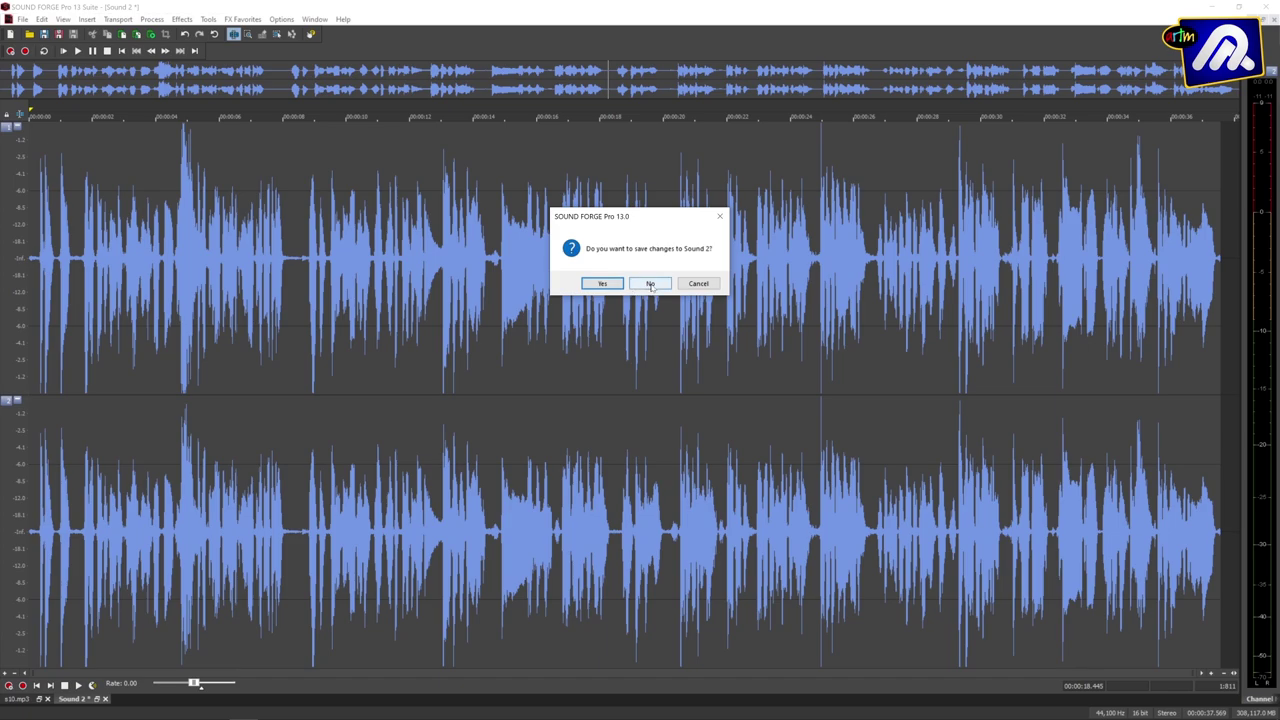
pyautogui.click(650, 284)
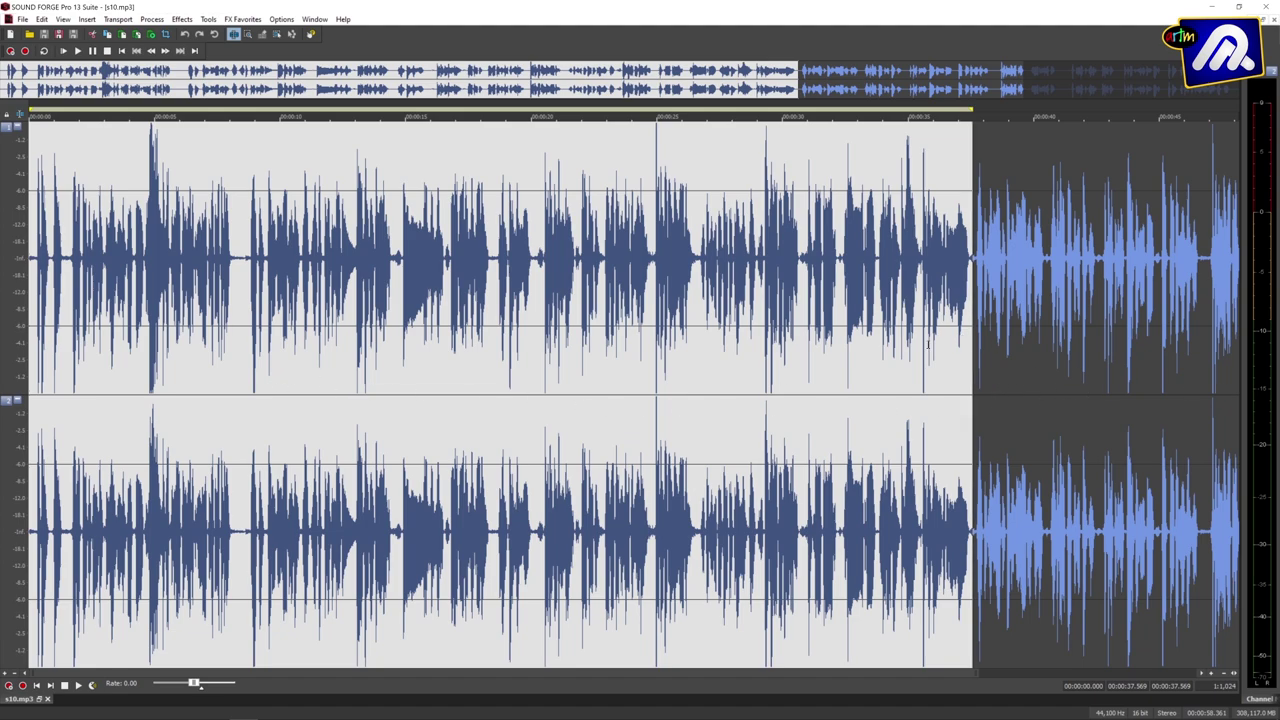
pyautogui.press('Delete')
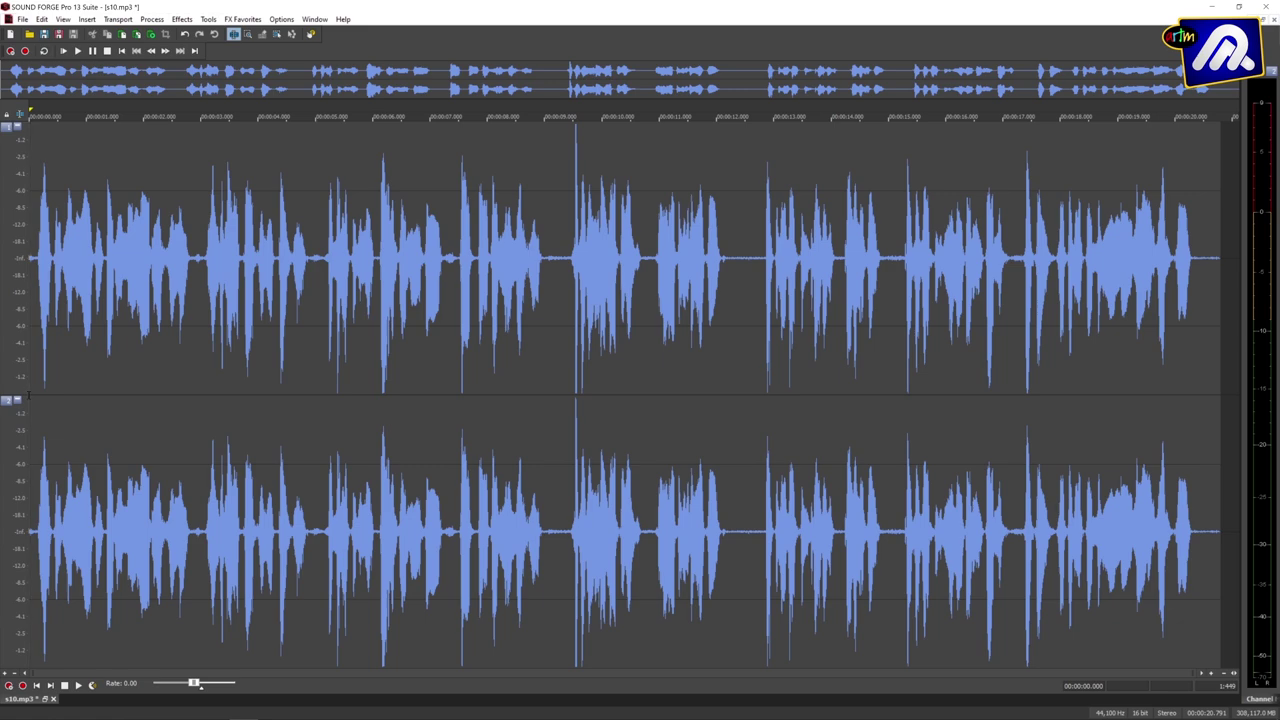
# Select all the remaining audio in s10.mp3 and paste a copy into a new 44,100 Hz, 16 bit, stereo file
pyautogui.moveTo(30, 395); pyautogui.dragTo(1118, 420)
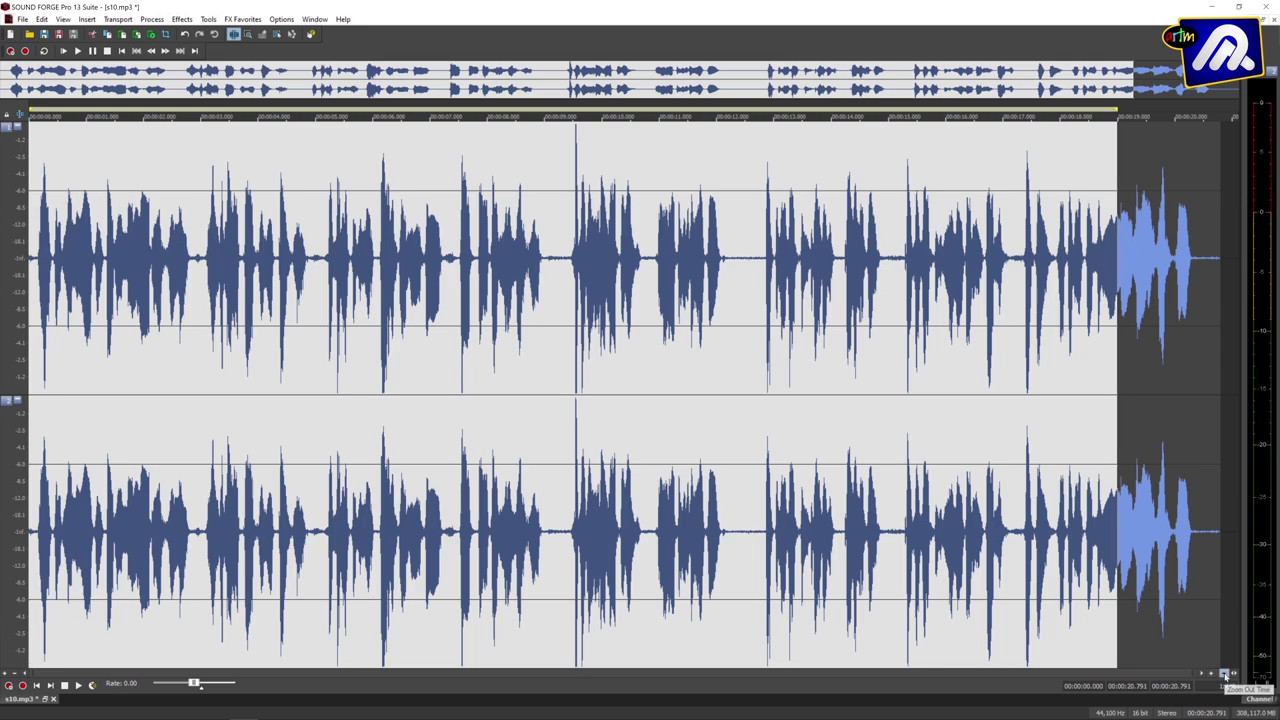
pyautogui.moveTo(1117, 404); pyautogui.dragTo(1270, 398)
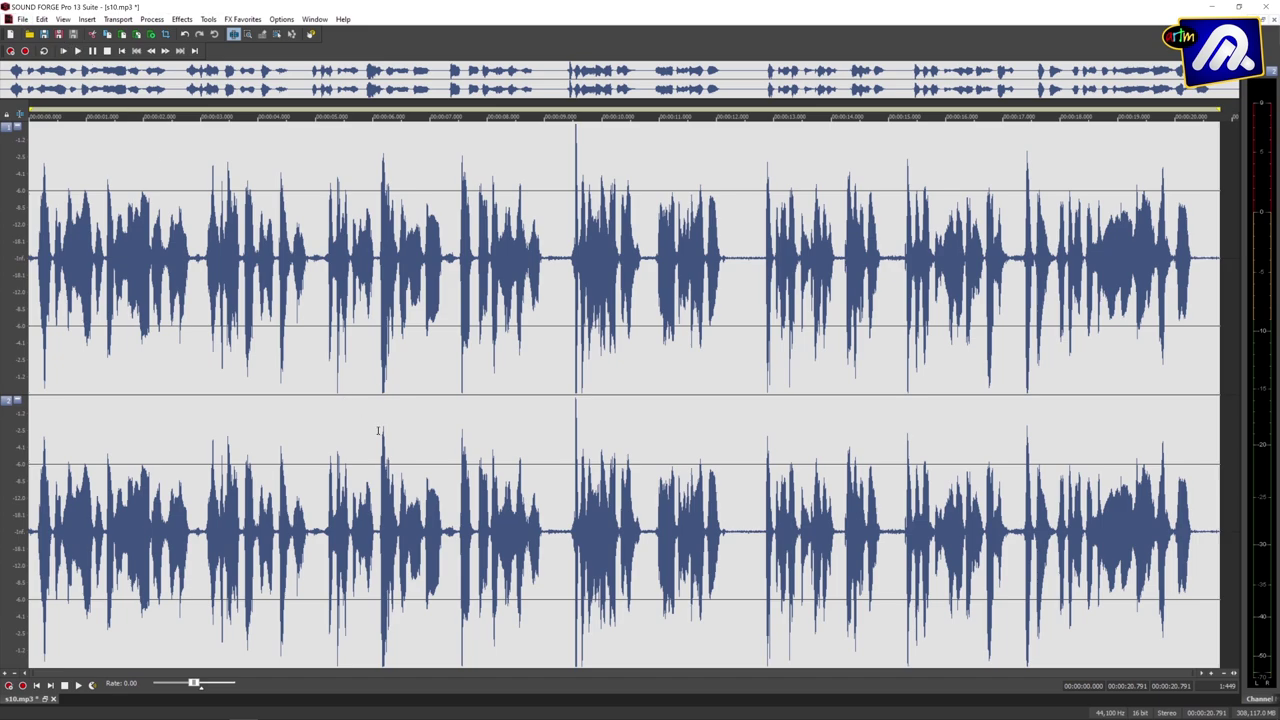
pyautogui.click(22, 19)
pyautogui.click(40, 33)
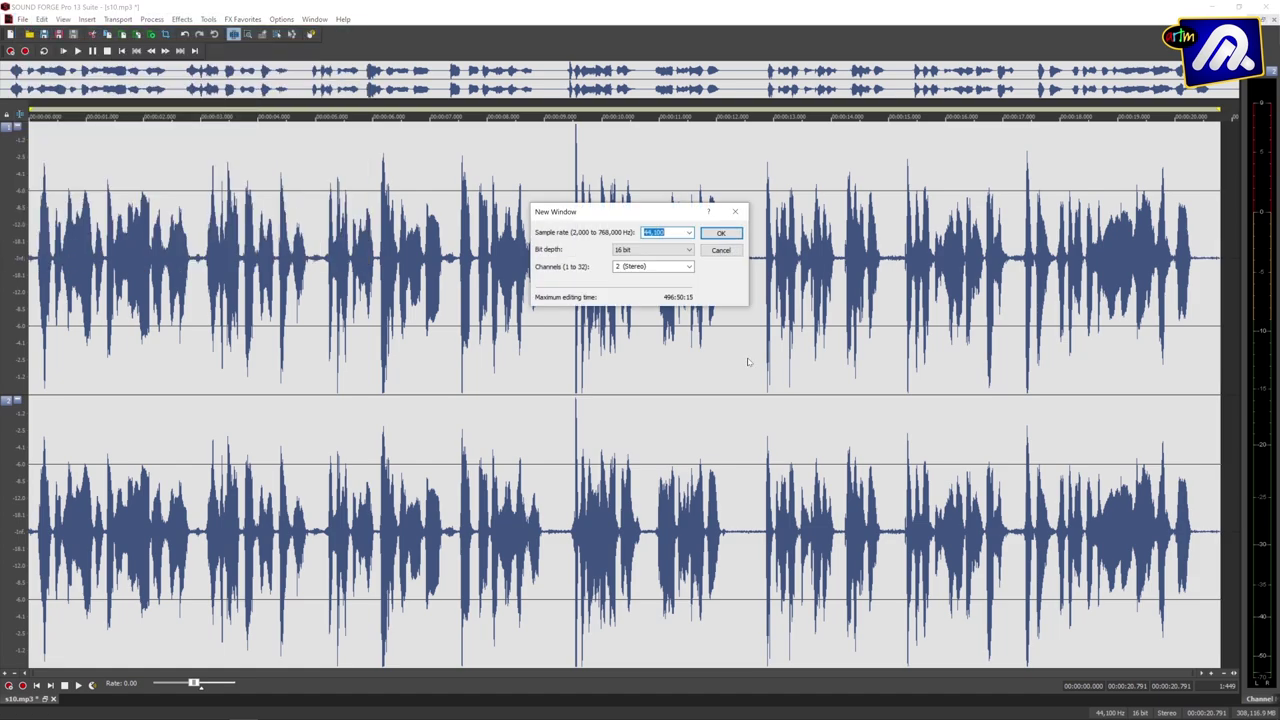
pyautogui.click(720, 233)
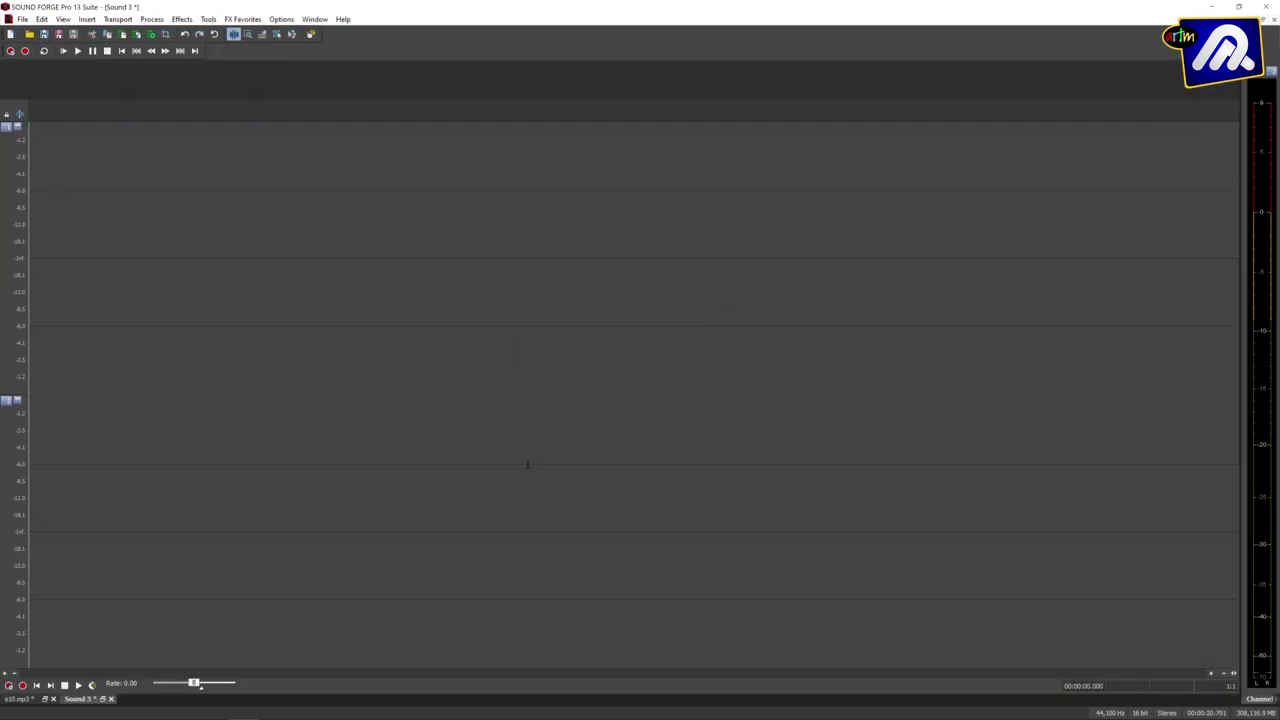
pyautogui.hotkey('ctrl', 'v')
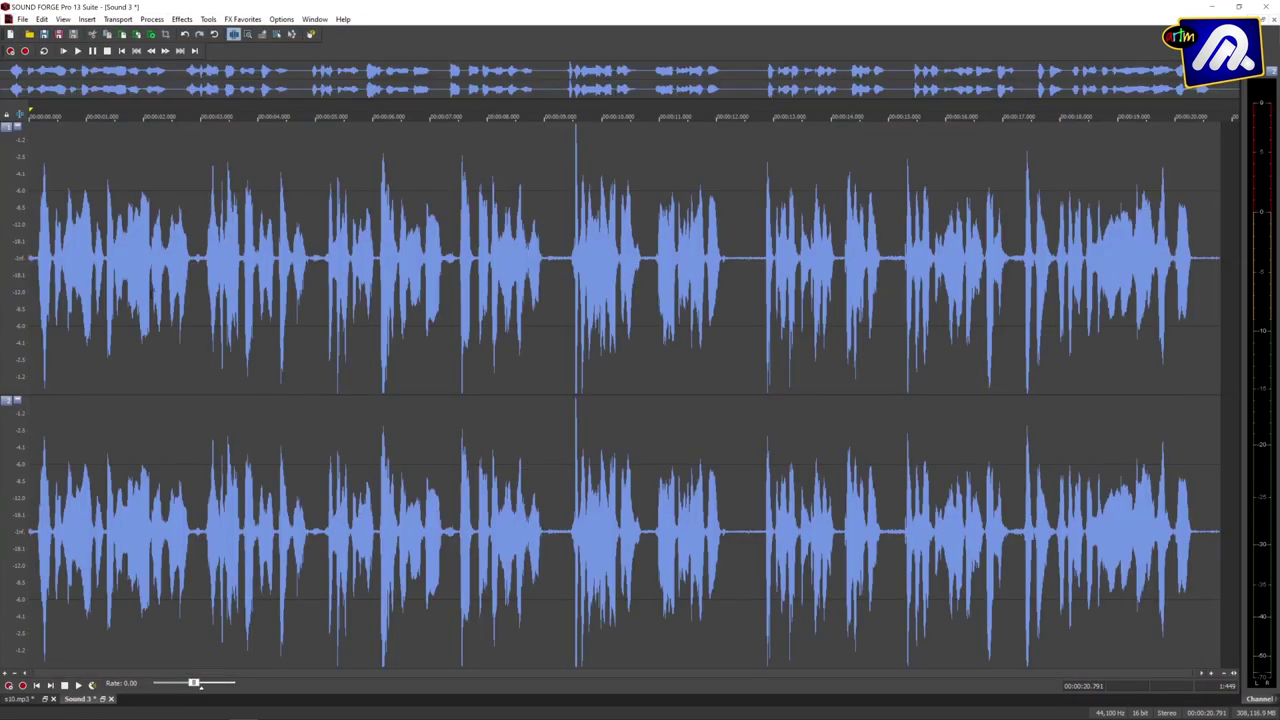
# Save the new clip as the MP3 file Sound 3 in the fla folder
pyautogui.click(22, 19)
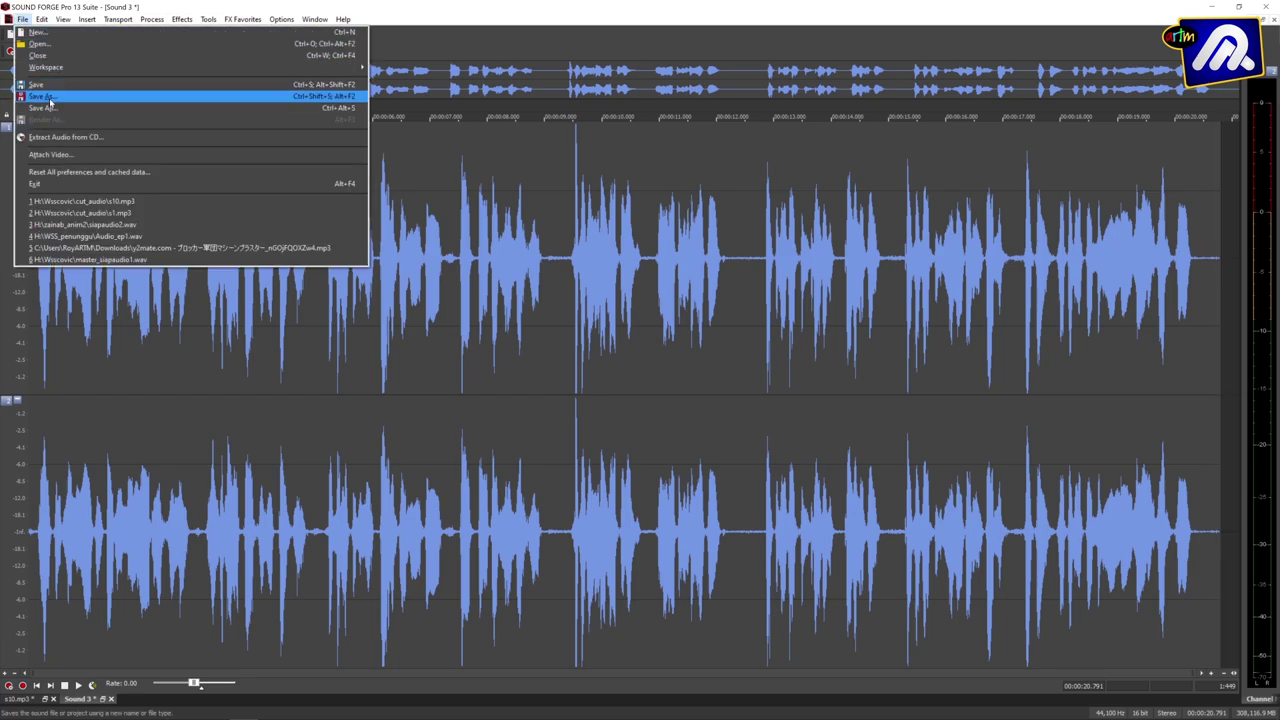
pyautogui.click(45, 97)
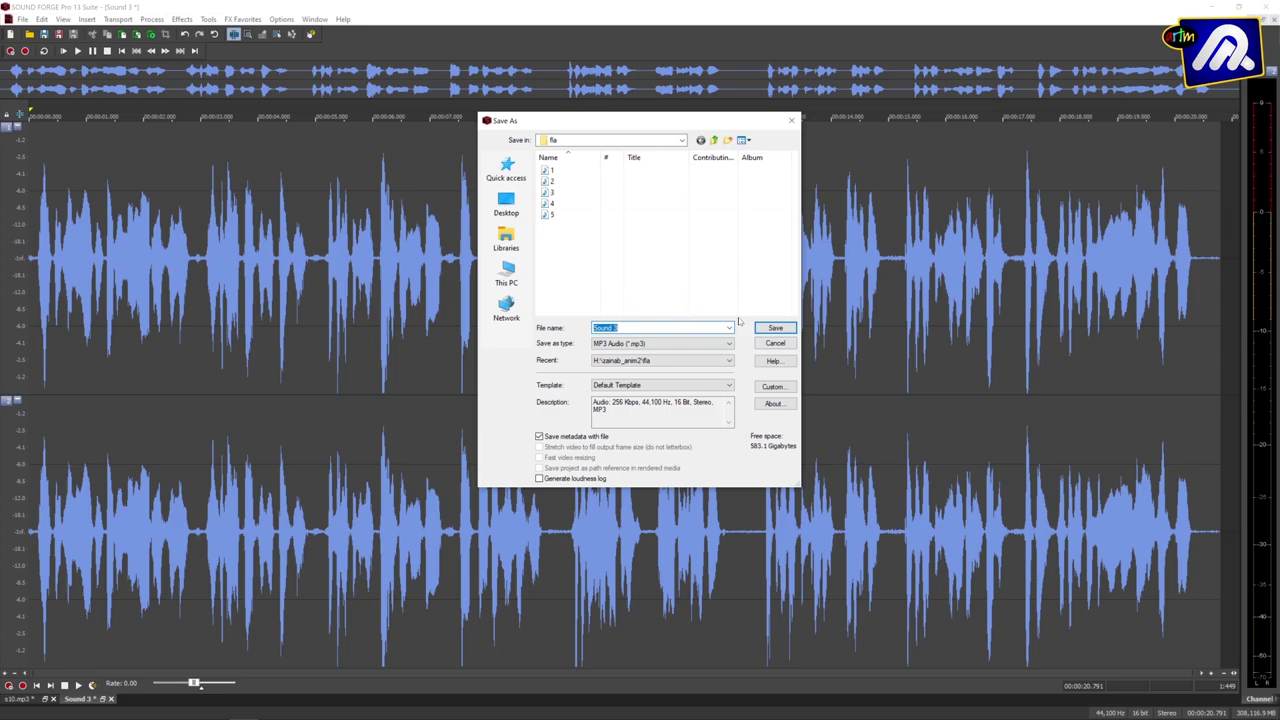
pyautogui.click(775, 327)
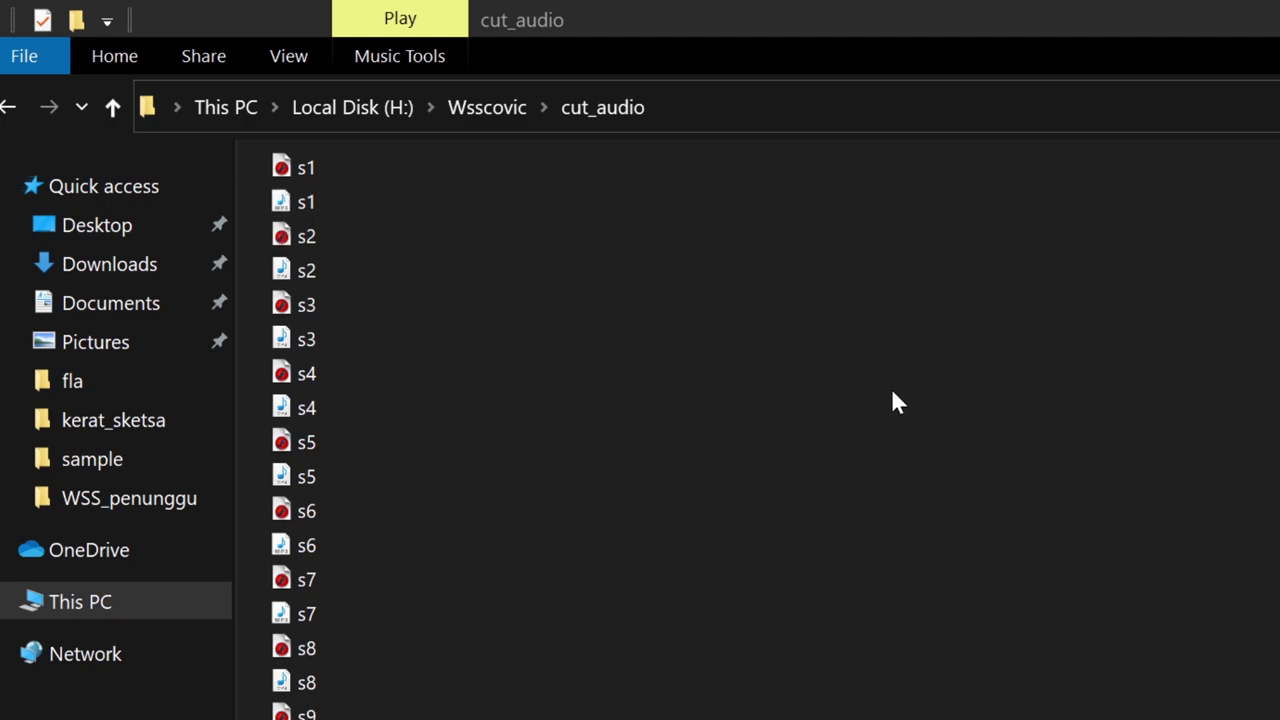
# Switch to File Explorer and go through the MP3 clips s1 to s8 in the cut_audio folder
pyautogui.click(287, 205)
pyautogui.click(300, 272)
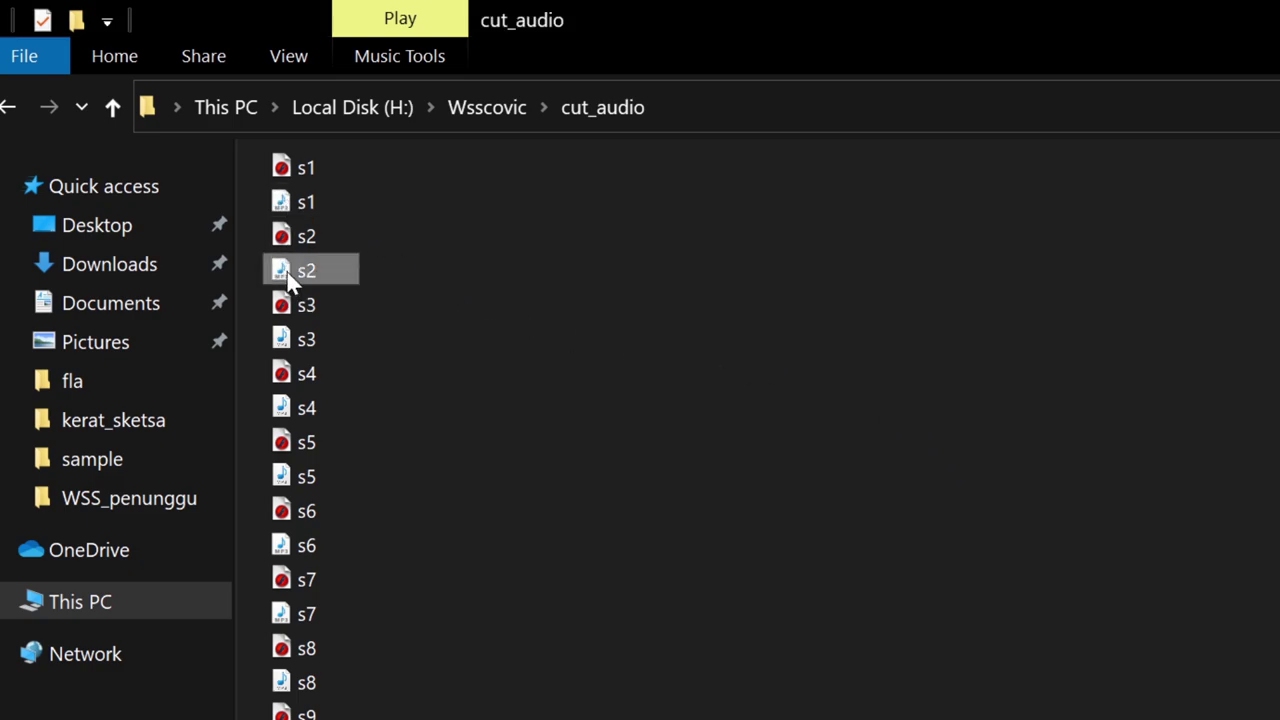
pyautogui.click(290, 340)
pyautogui.click(283, 409)
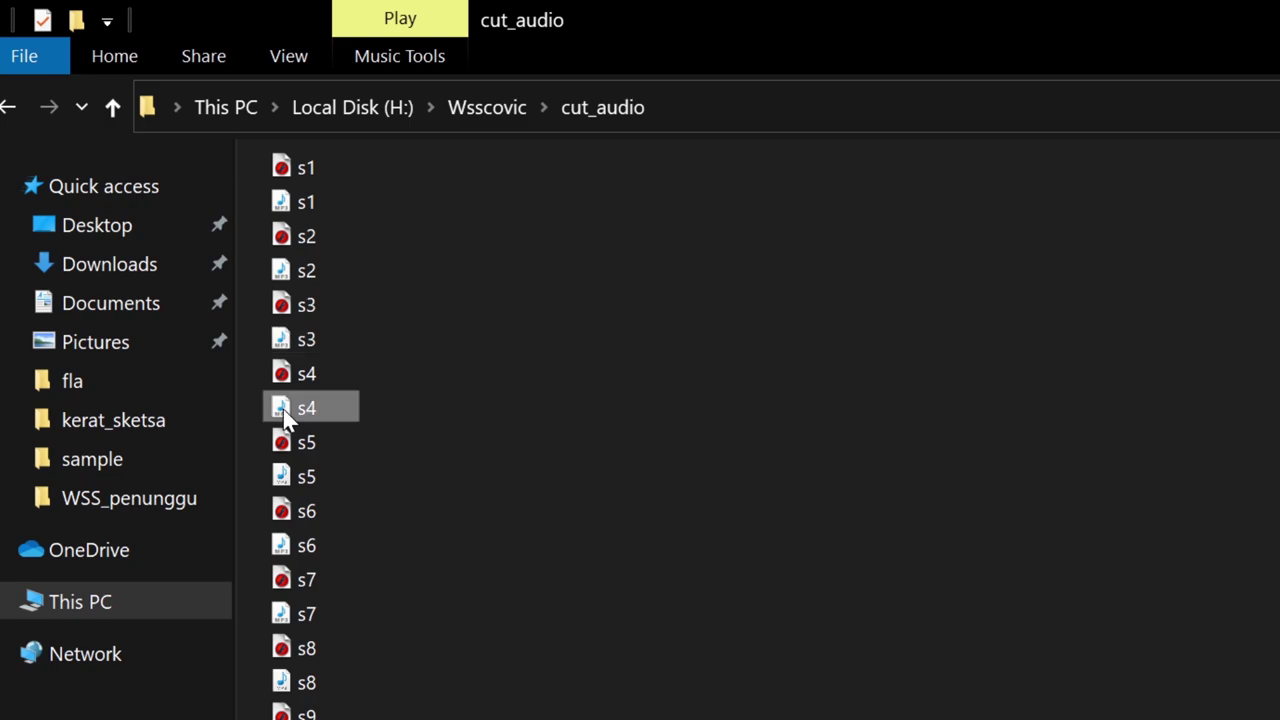
pyautogui.click(288, 482)
pyautogui.click(282, 550)
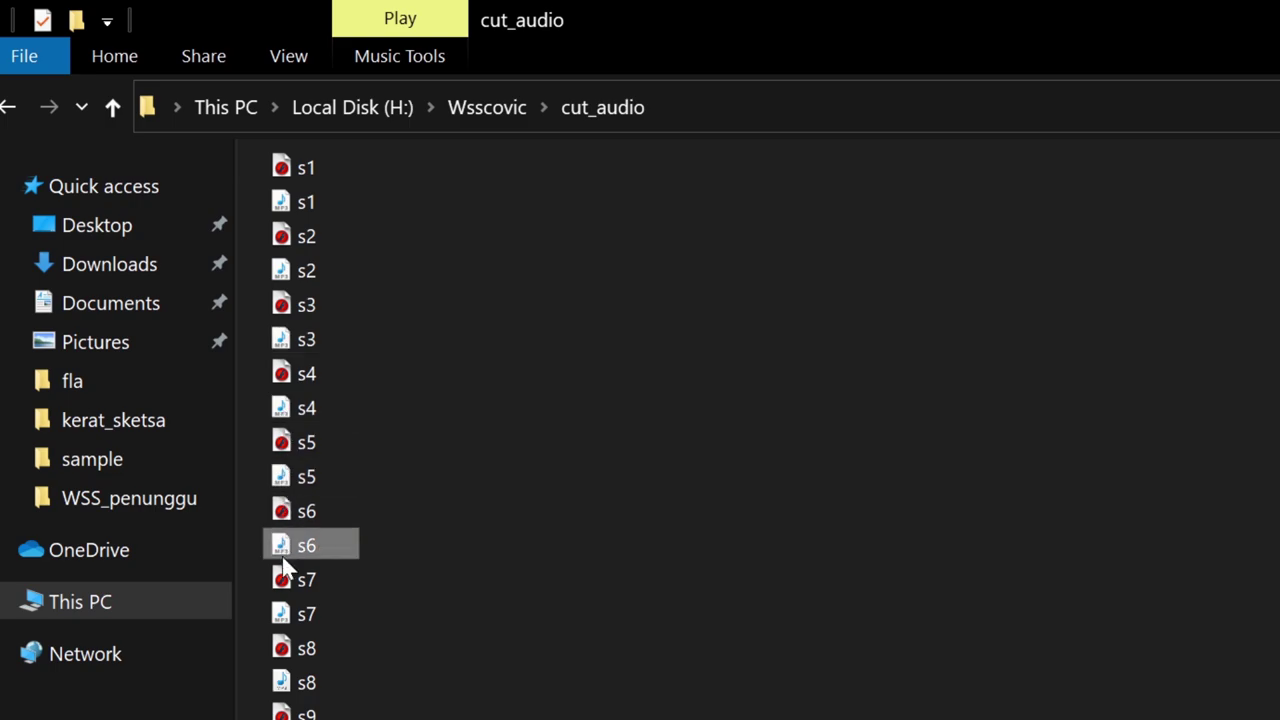
pyautogui.click(281, 612)
pyautogui.click(281, 684)
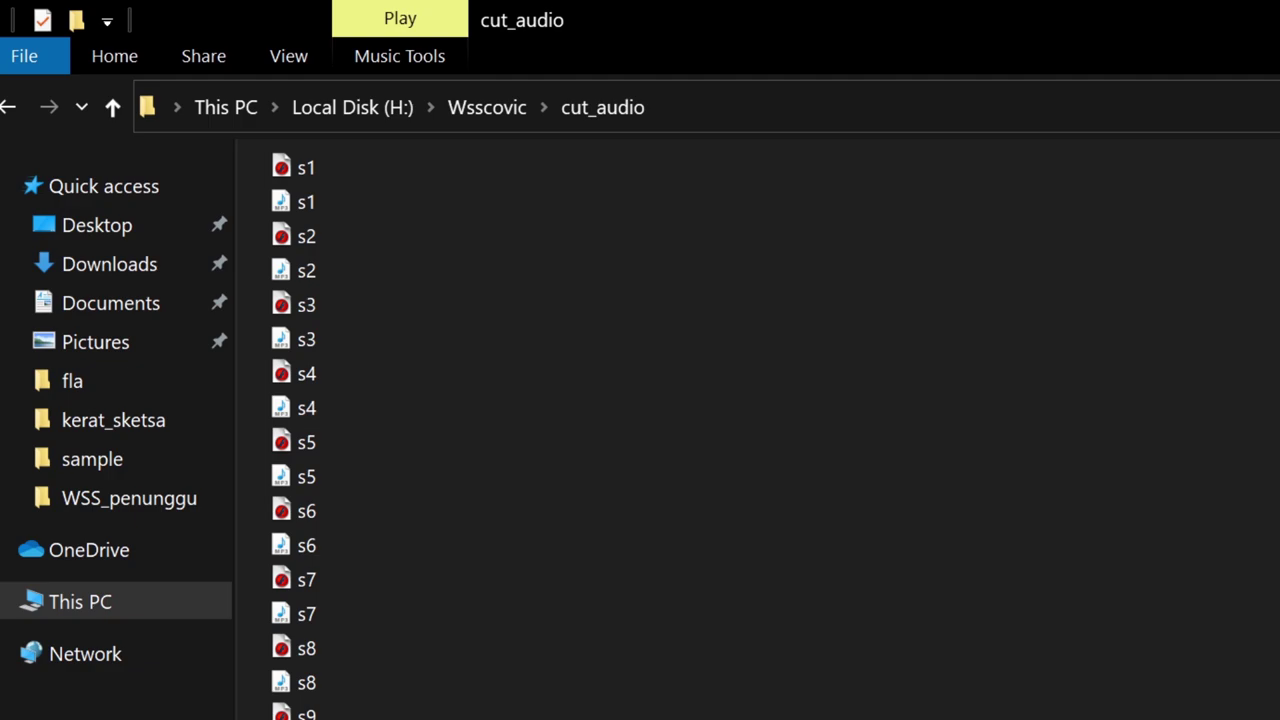
pyautogui.click(286, 204)
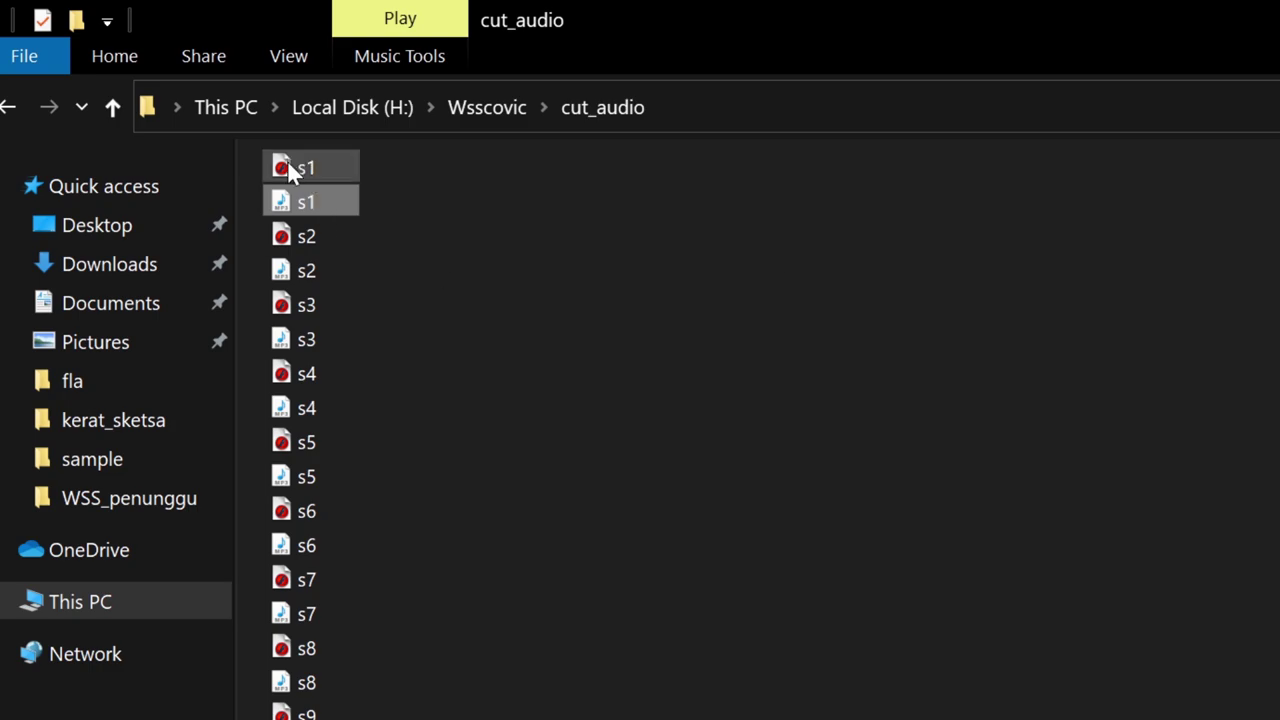
# Open the s1 Flash document from the cut_audio folder in Macromedia Flash Professional 8, reduce the timeline height and deselect everything
pyautogui.moveTo(289, 170)
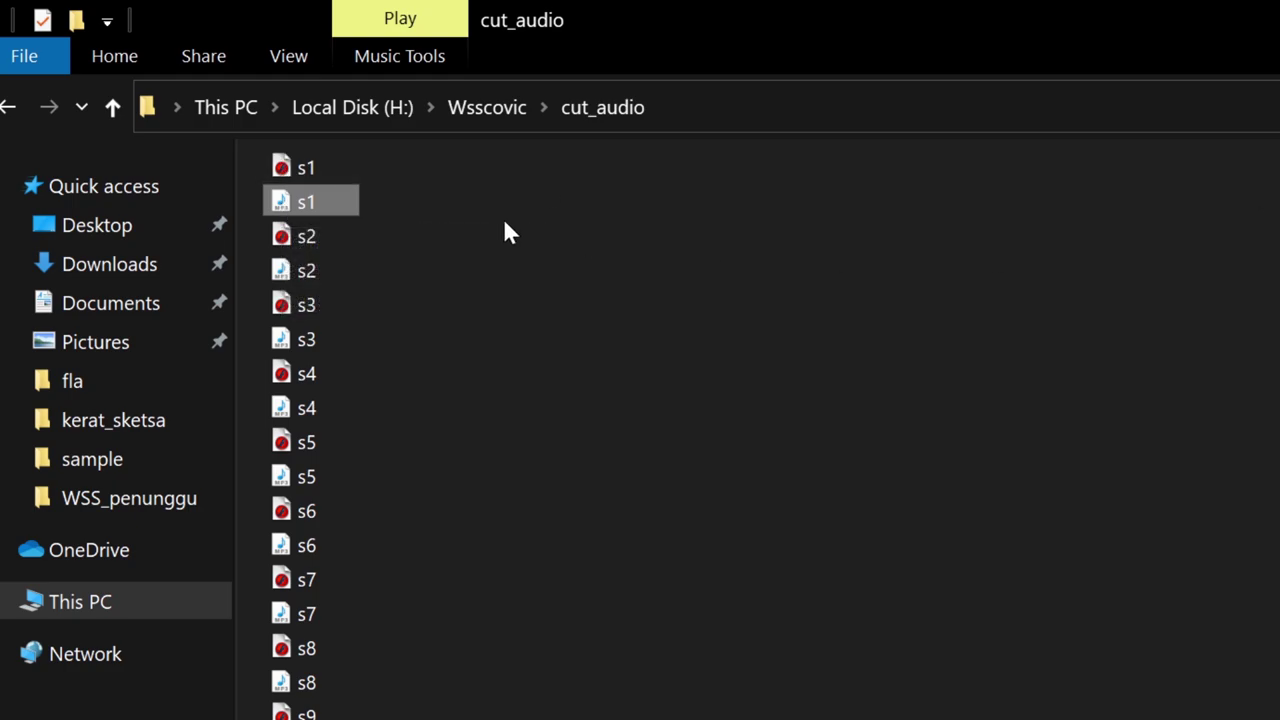
pyautogui.click(285, 165)
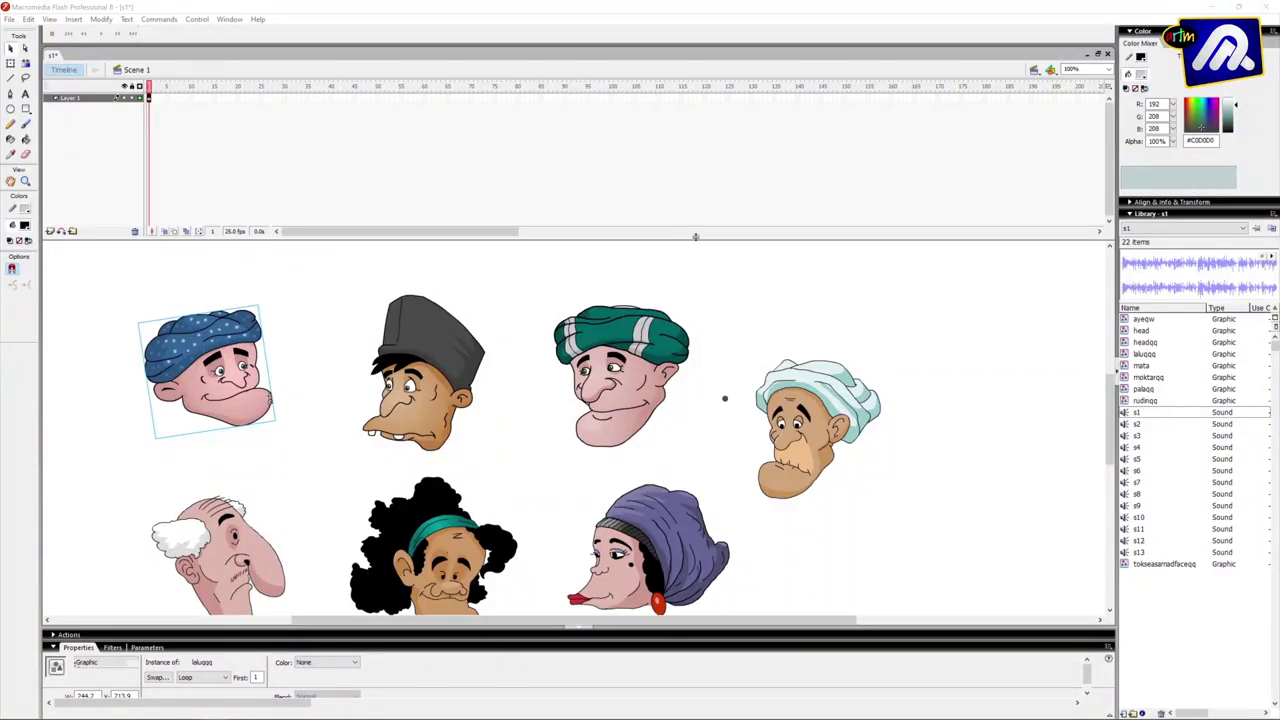
pyautogui.moveTo(699, 238); pyautogui.dragTo(705, 172)
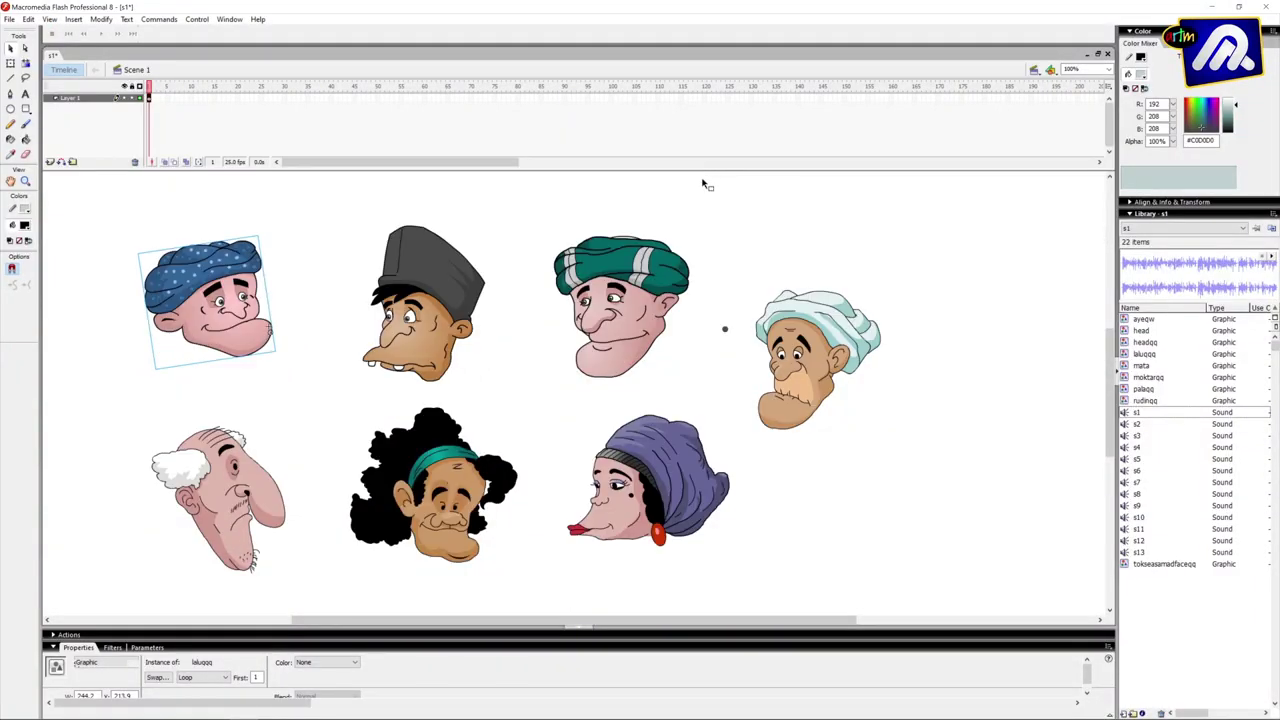
pyautogui.click(104, 210)
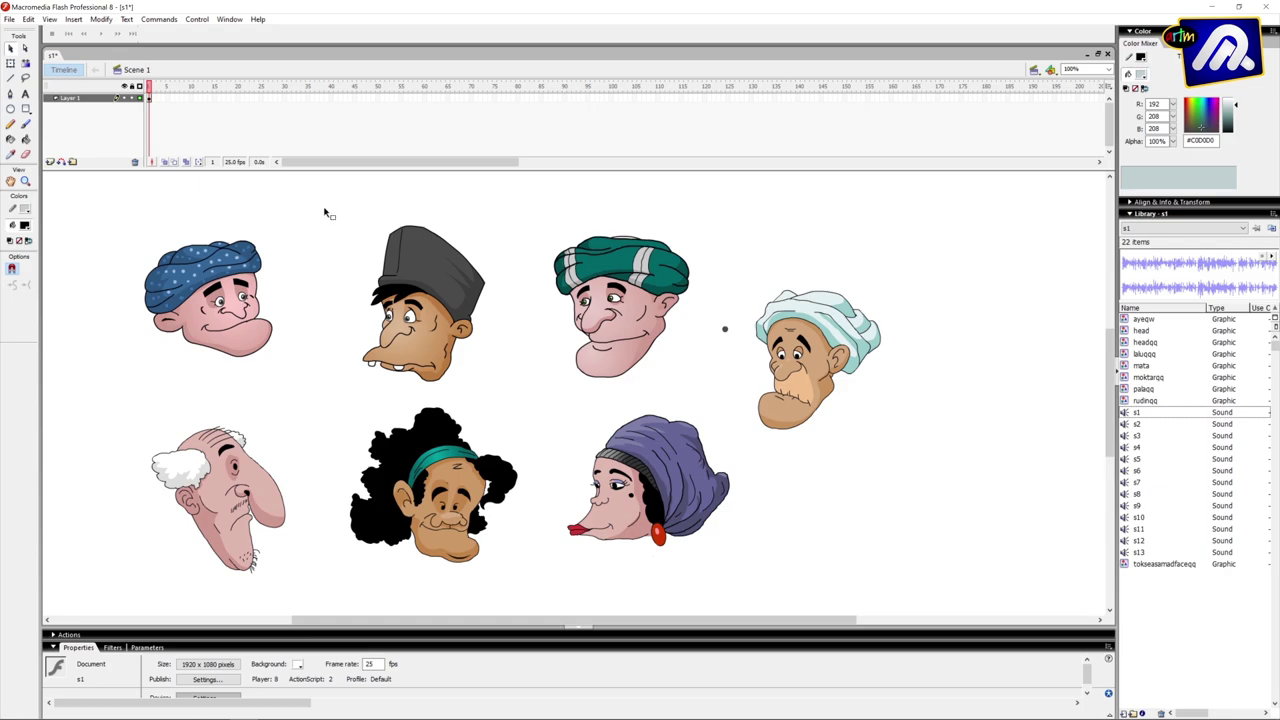
pyautogui.click(10, 20)
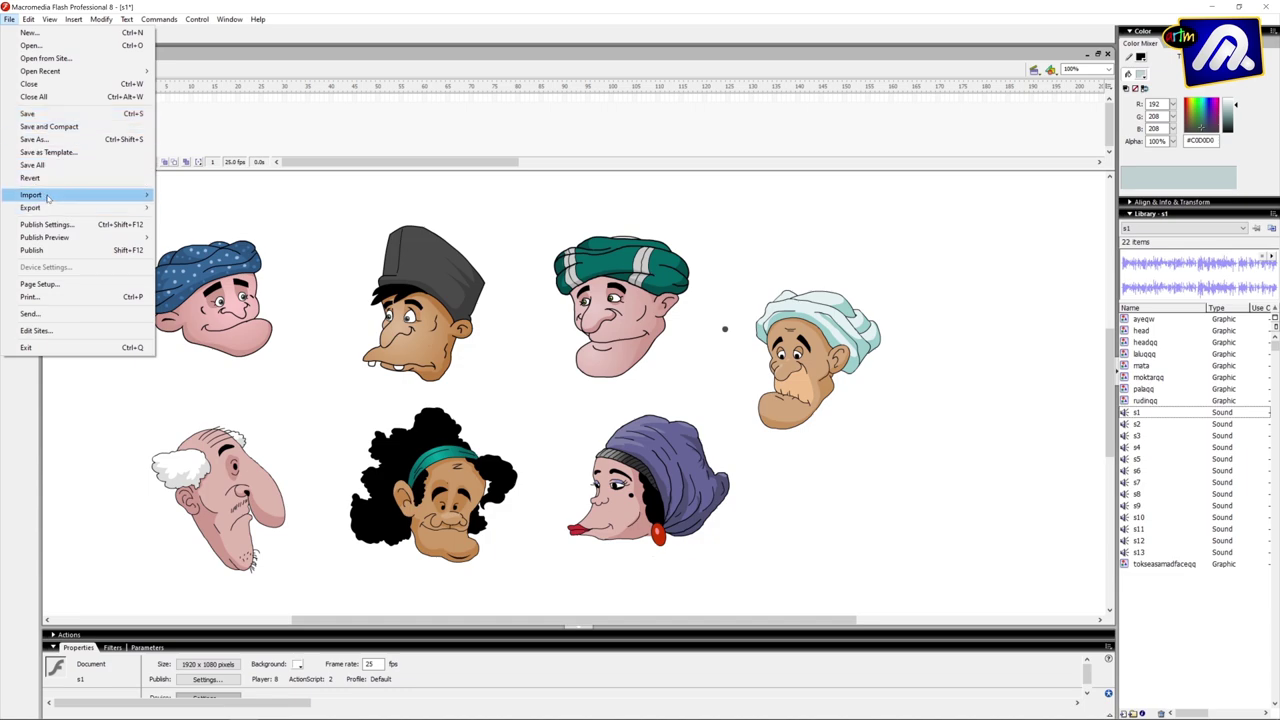
pyautogui.moveTo(52, 197)
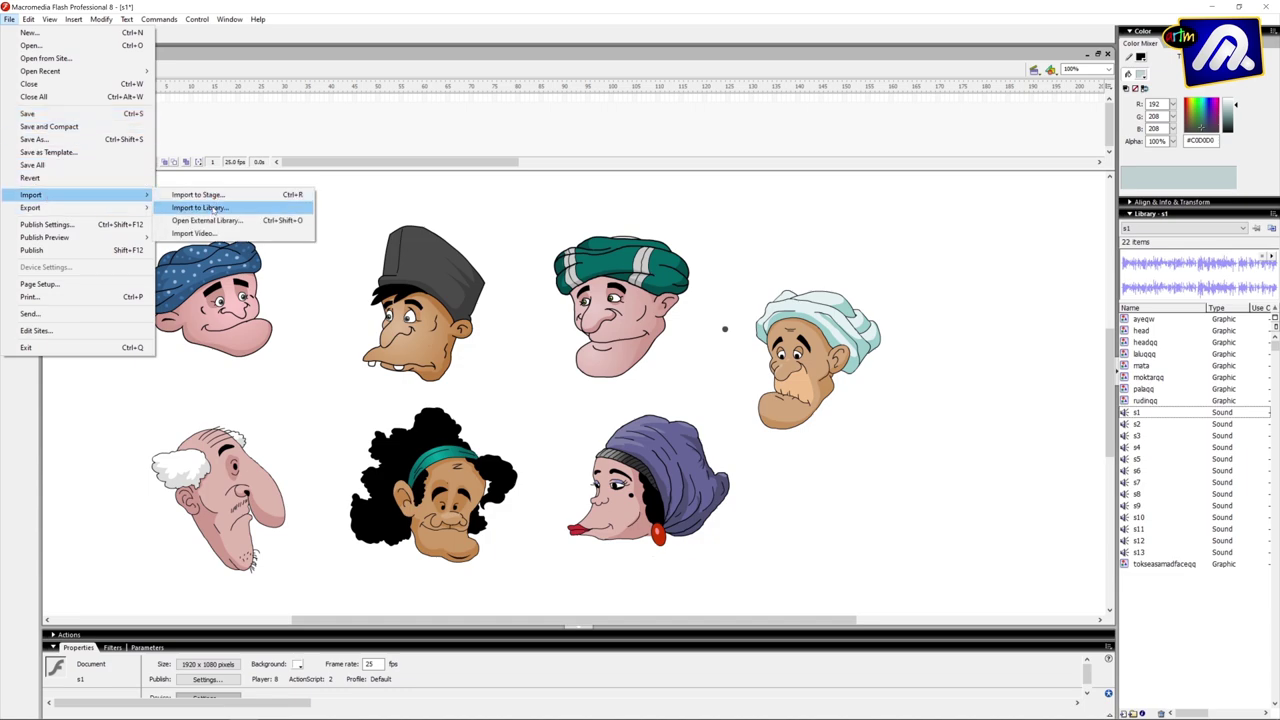
pyautogui.click(423, 197)
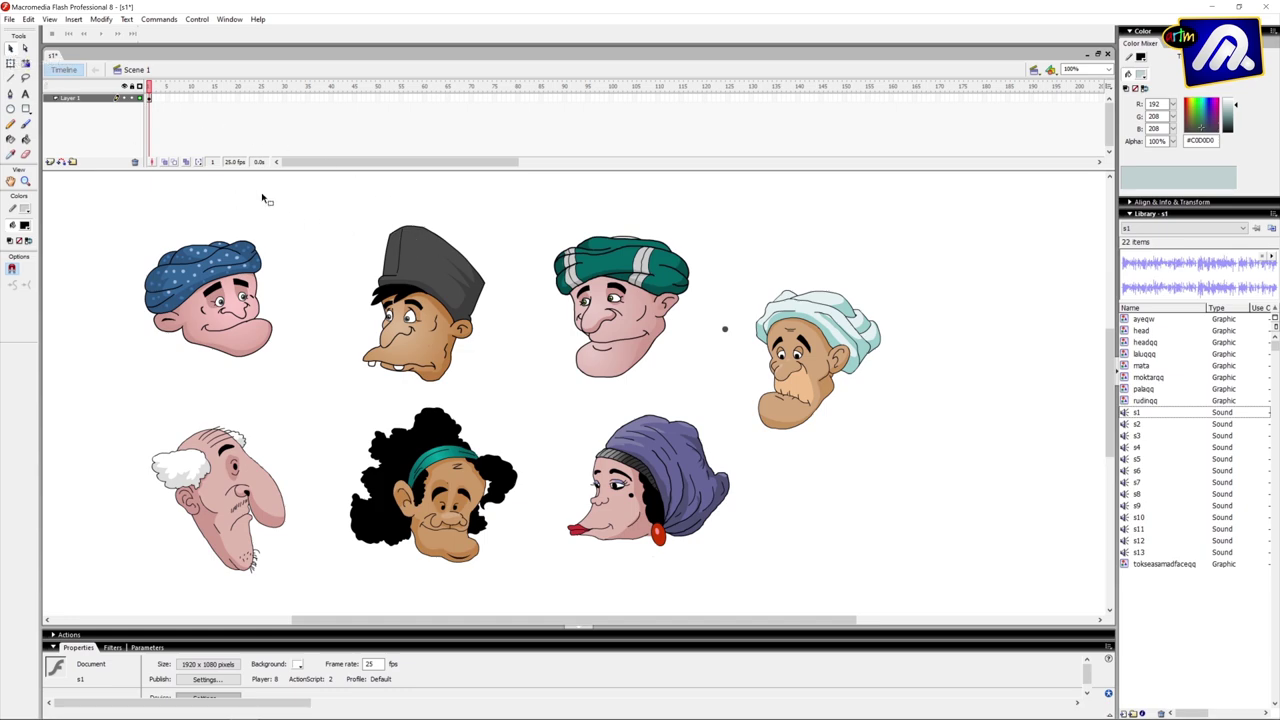
# Select the s1 sound in the library and preview its audio
pyautogui.click(1125, 412)
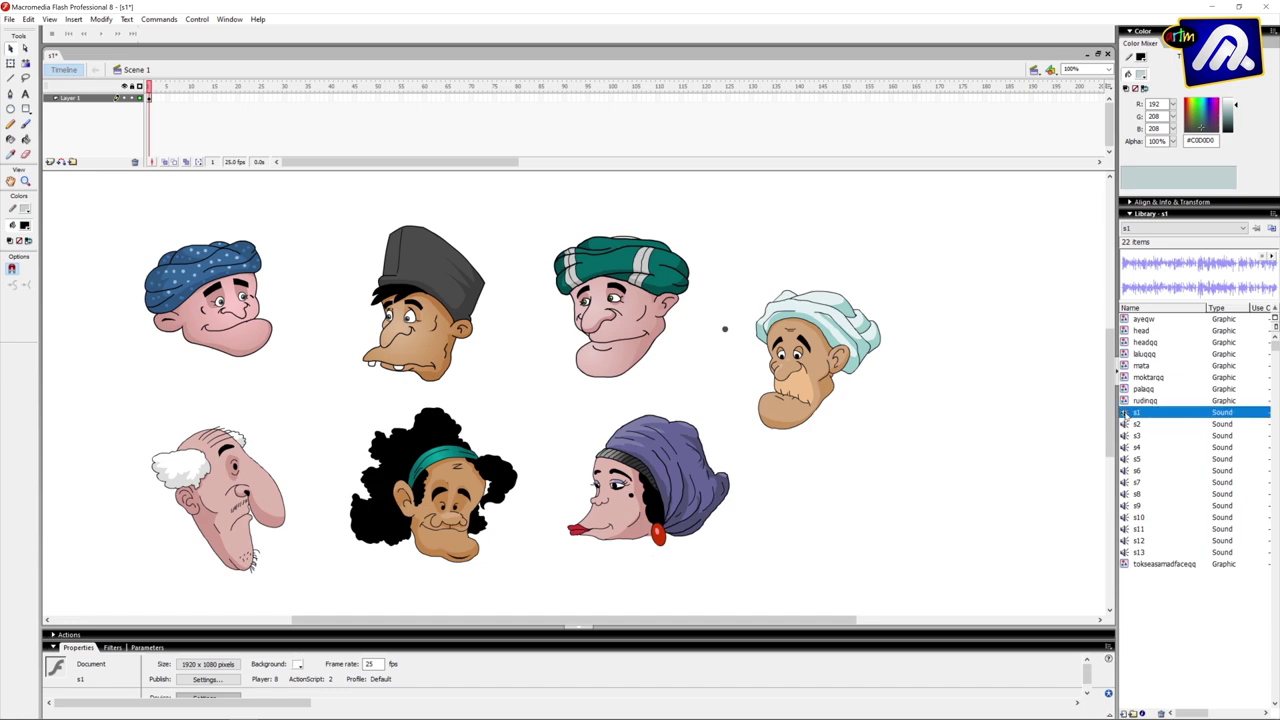
pyautogui.click(1265, 258)
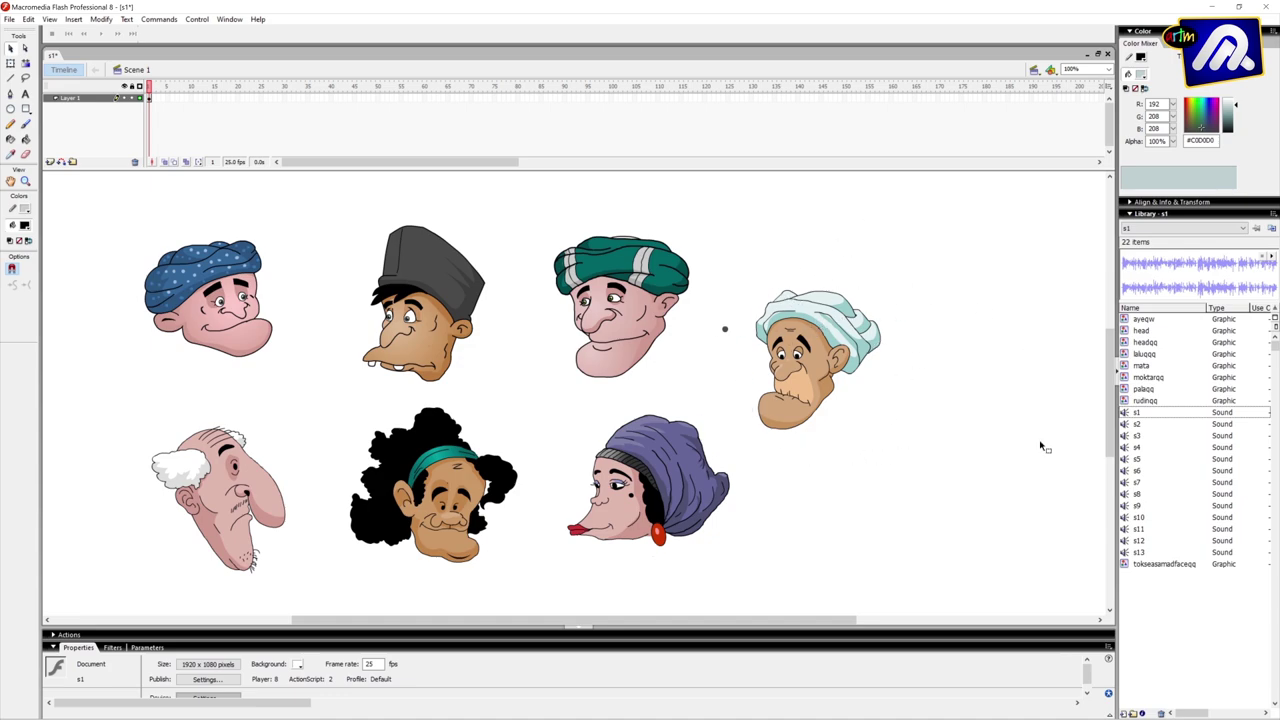
# Open the head symbol of the man in the white turban for editing and play its lip sync with the sound on Layer 12
pyautogui.click(833, 336)
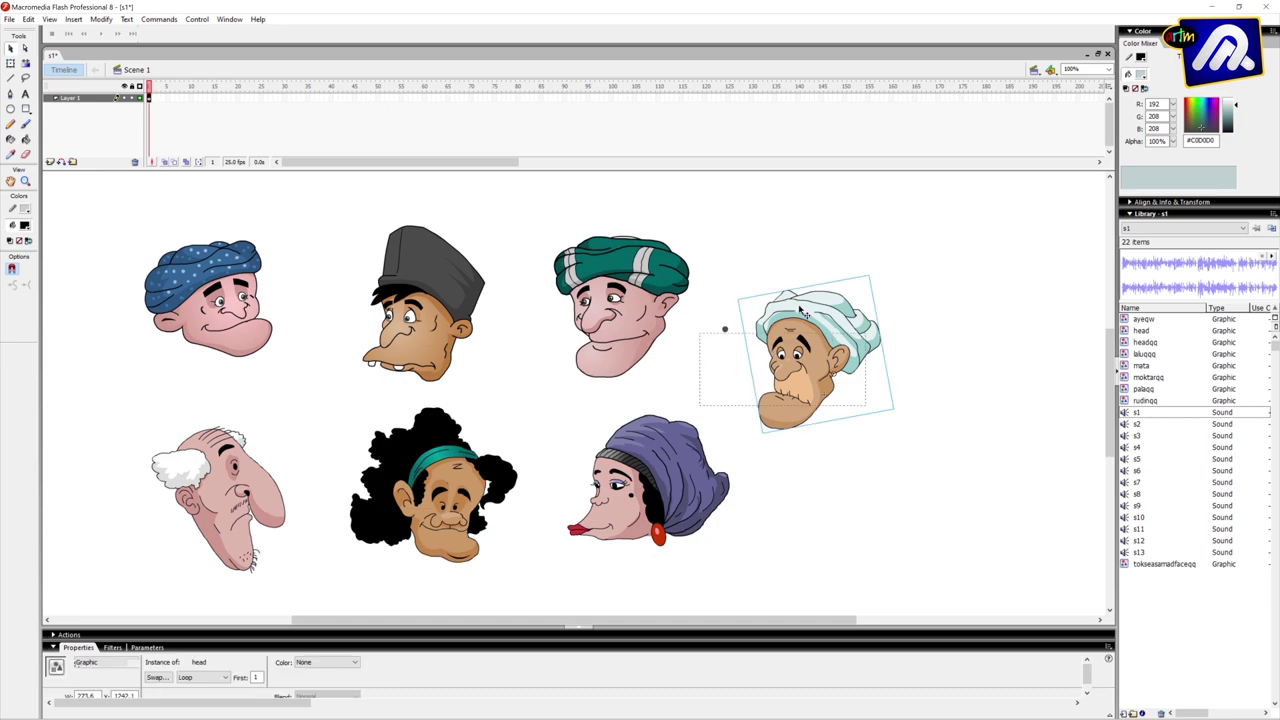
pyautogui.doubleClick(803, 313)
pyautogui.click(760, 262)
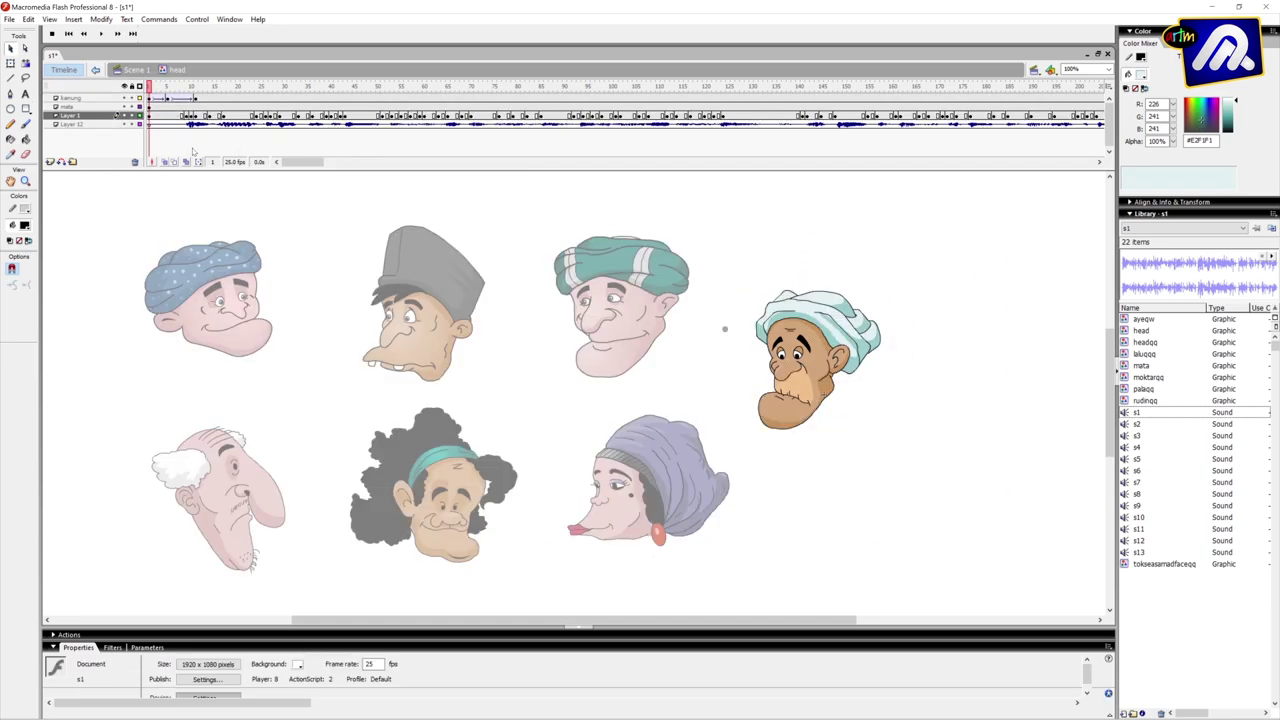
pyautogui.click(72, 124)
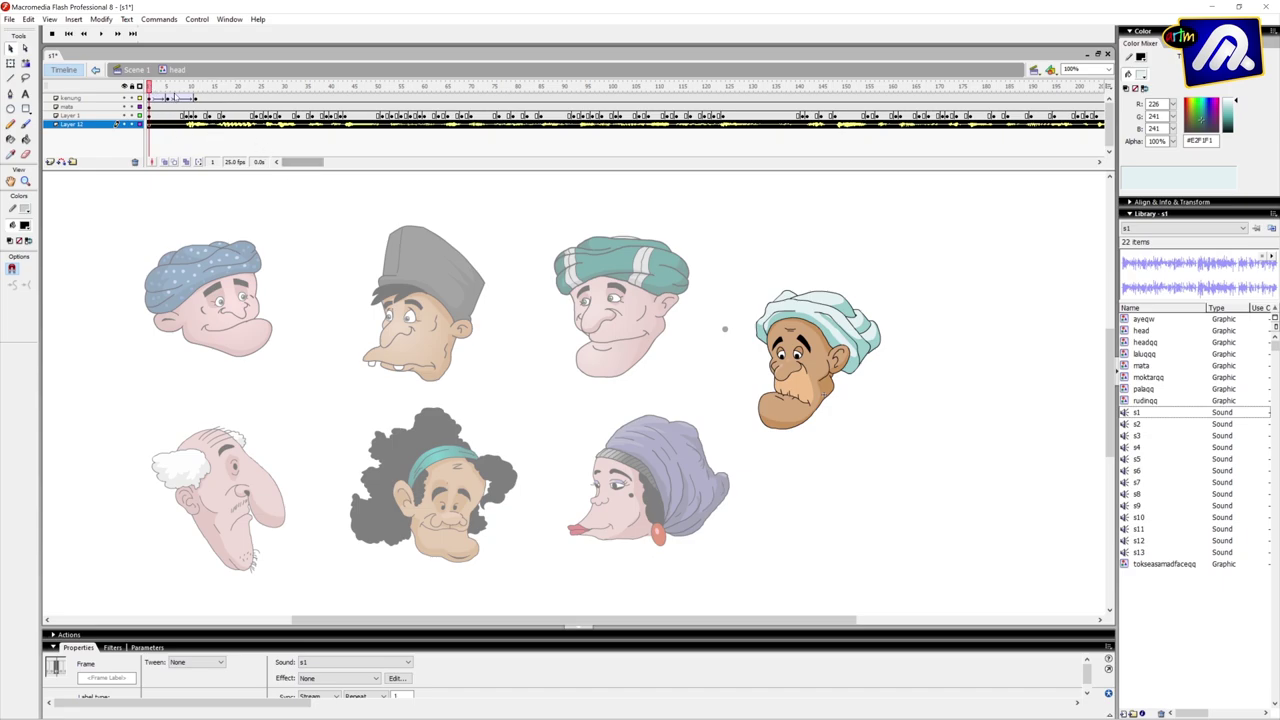
pyautogui.press('Return')
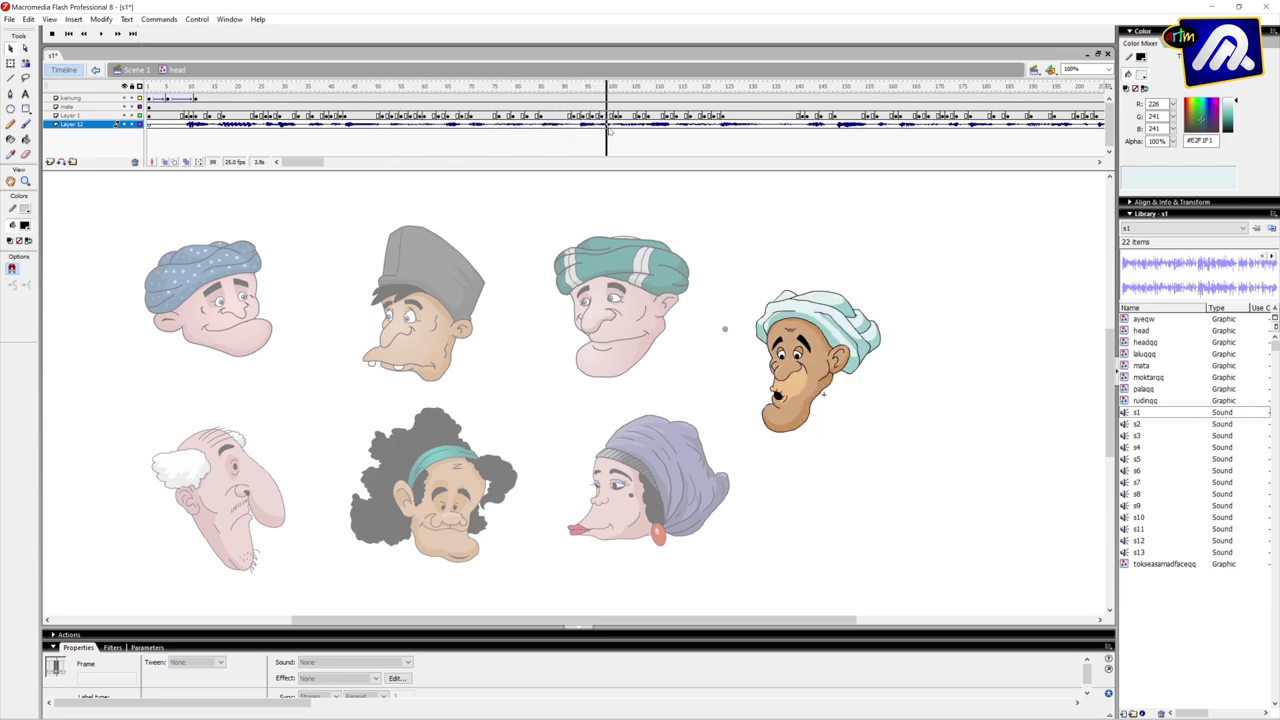
pyautogui.press('Return')
# Scrub through the head symbol's mouth keyframes against the audio, including the frames from 310 onward, and return to Scene 1
pyautogui.click(154, 87)
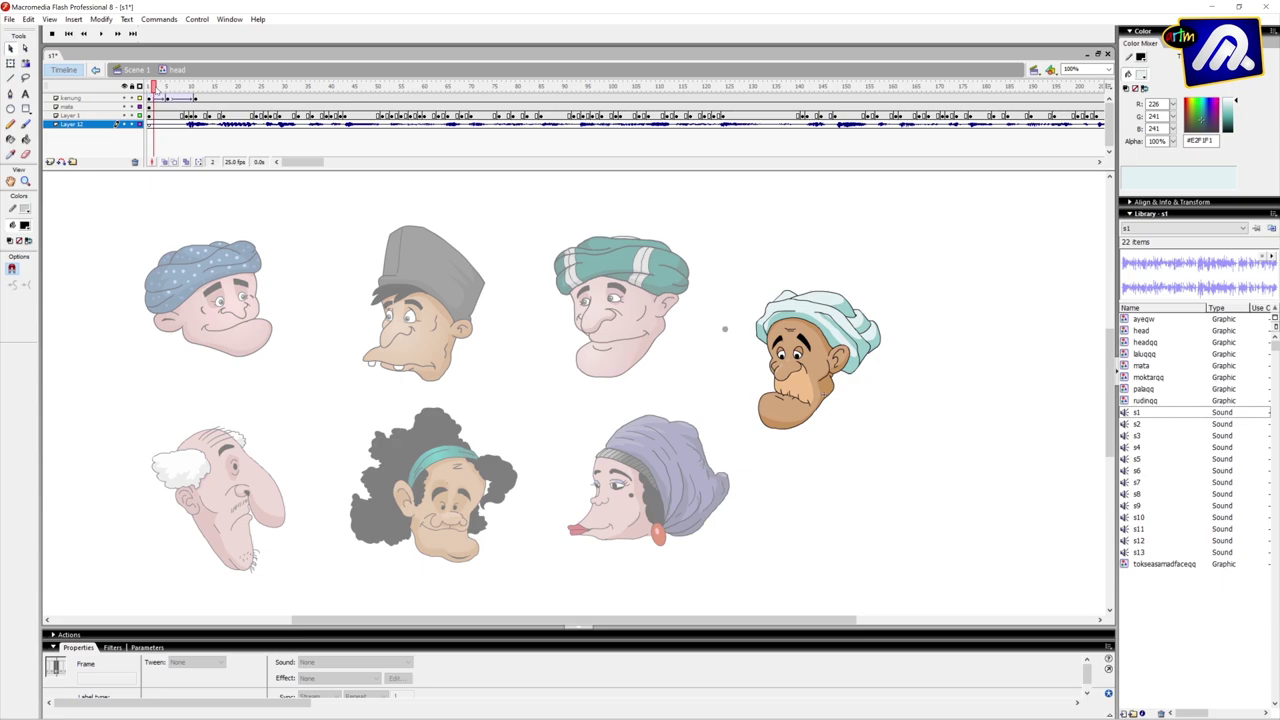
pyautogui.moveTo(154, 87); pyautogui.dragTo(354, 88)
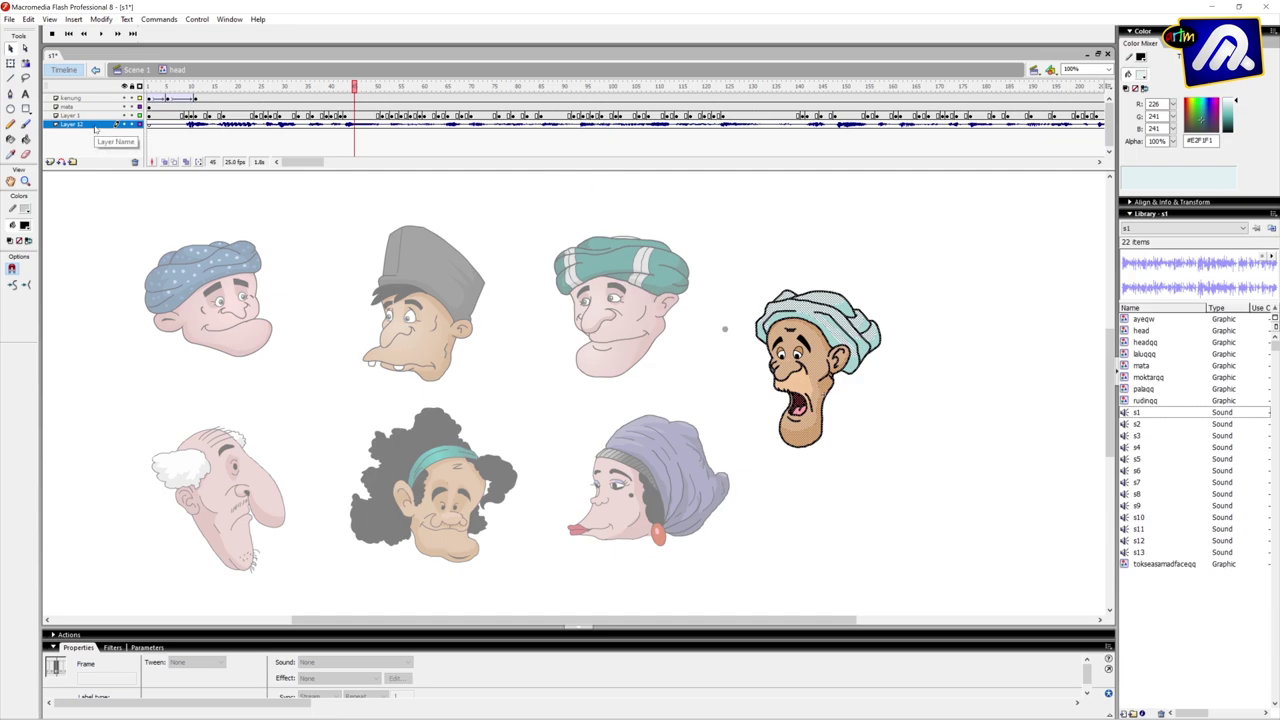
pyautogui.click(715, 212)
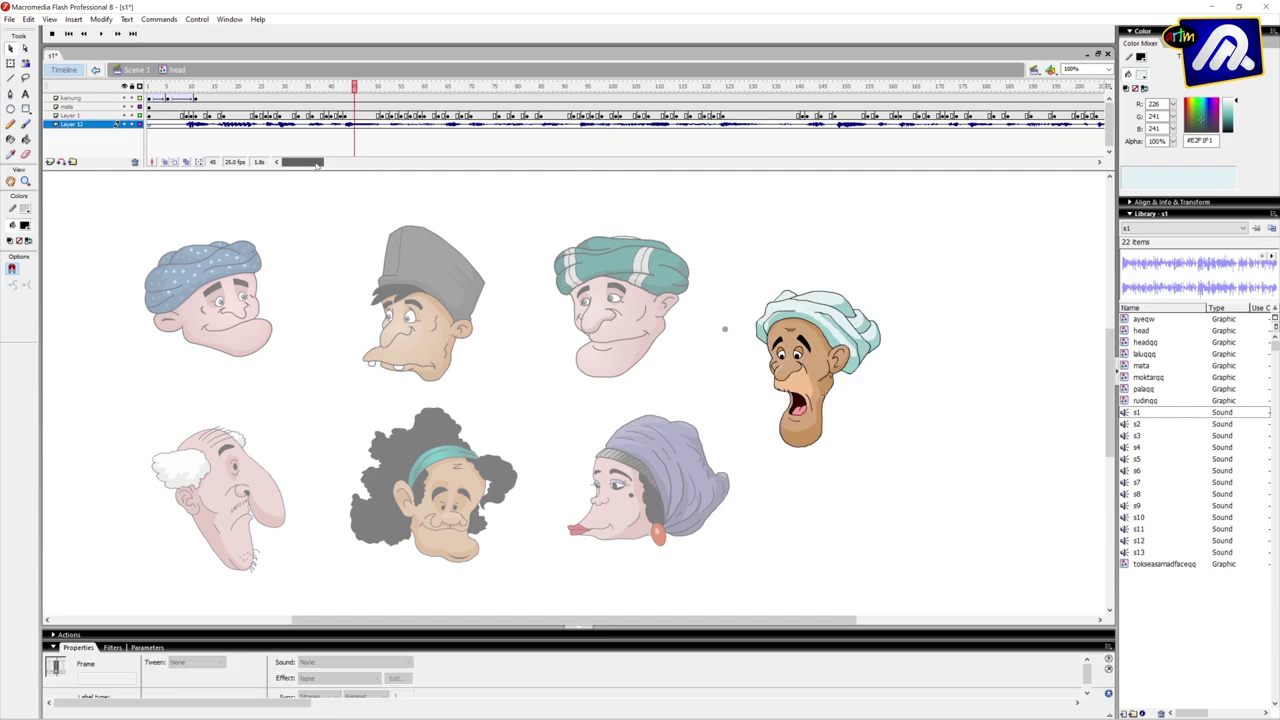
pyautogui.moveTo(318, 162); pyautogui.dragTo(379, 163)
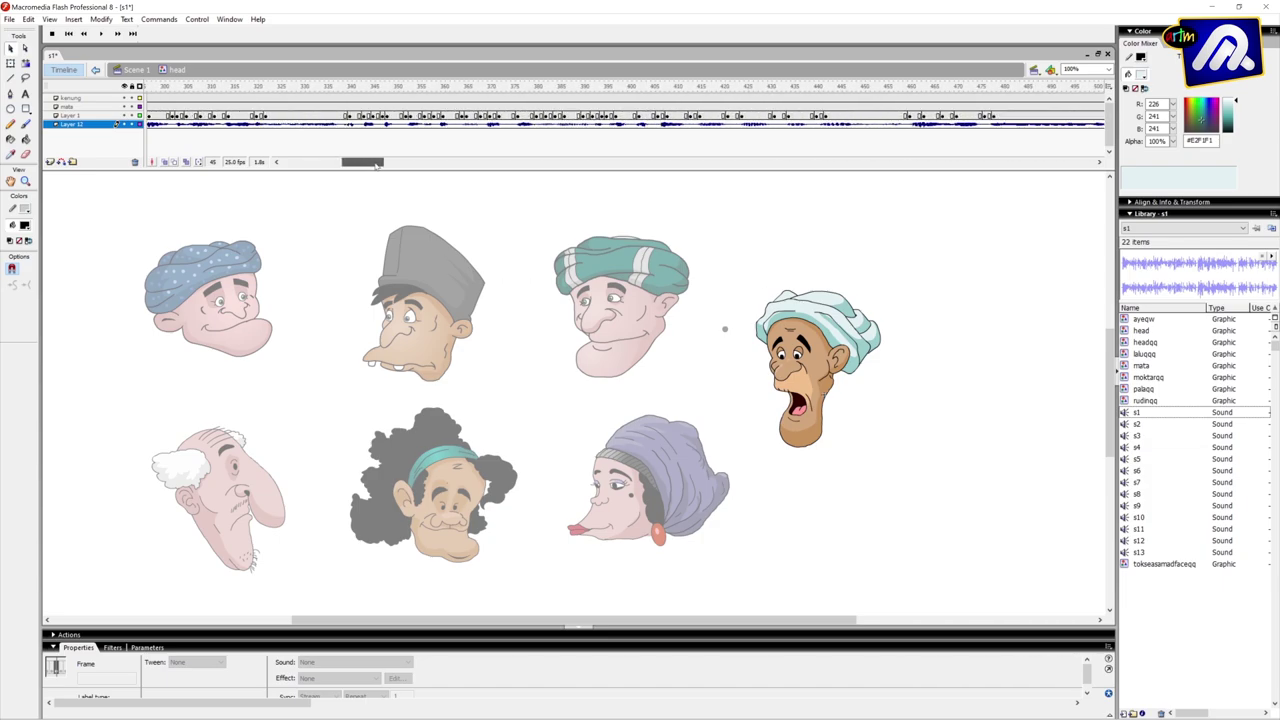
pyautogui.click(211, 87)
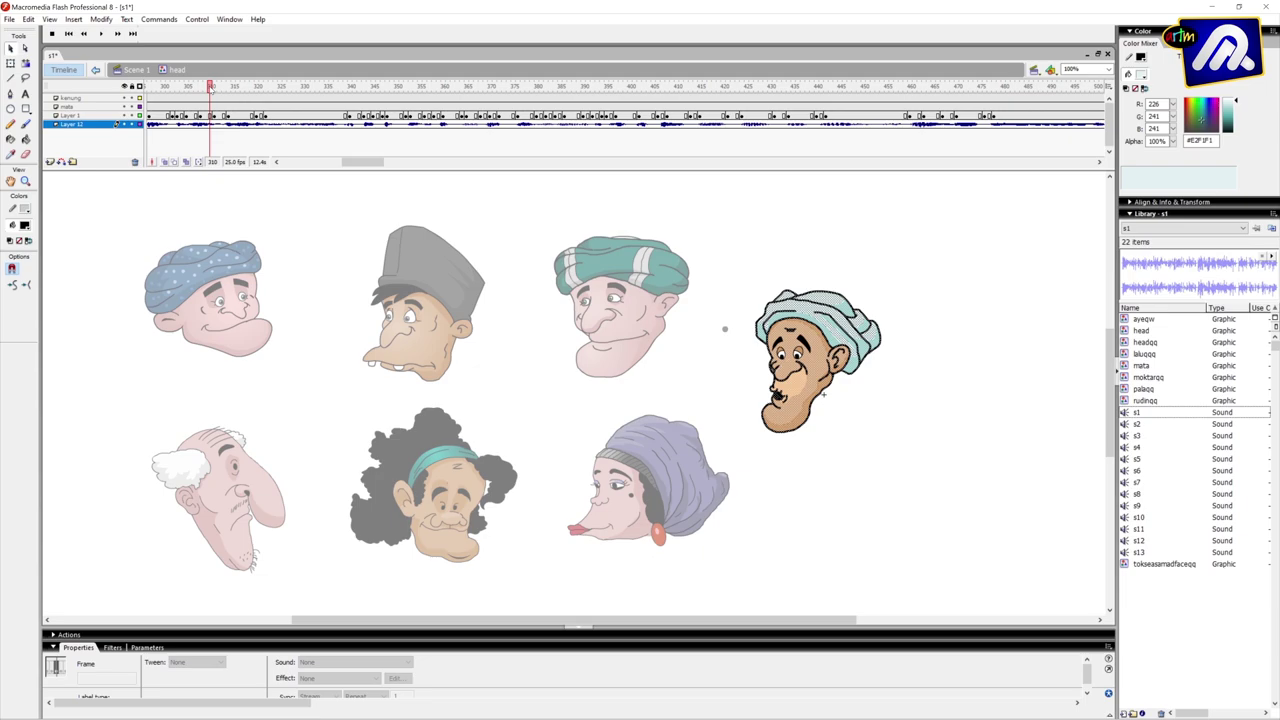
pyautogui.moveTo(211, 87); pyautogui.dragTo(270, 87)
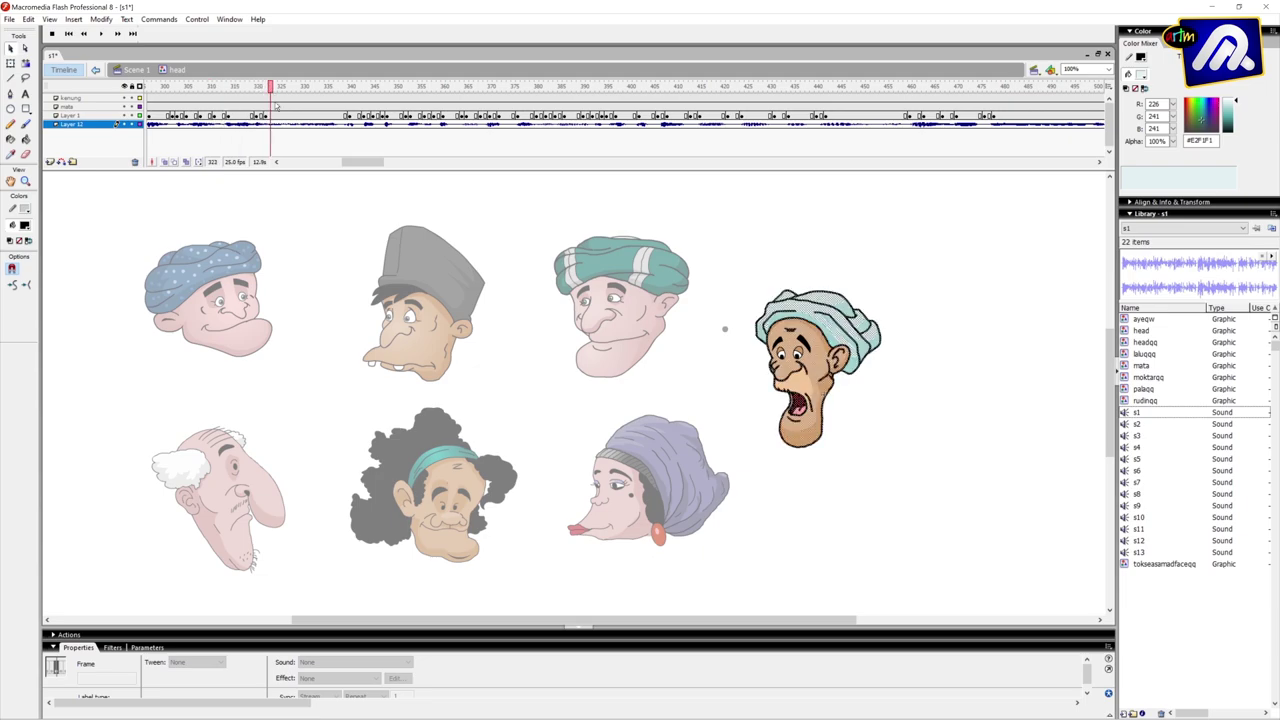
pyautogui.click(353, 87)
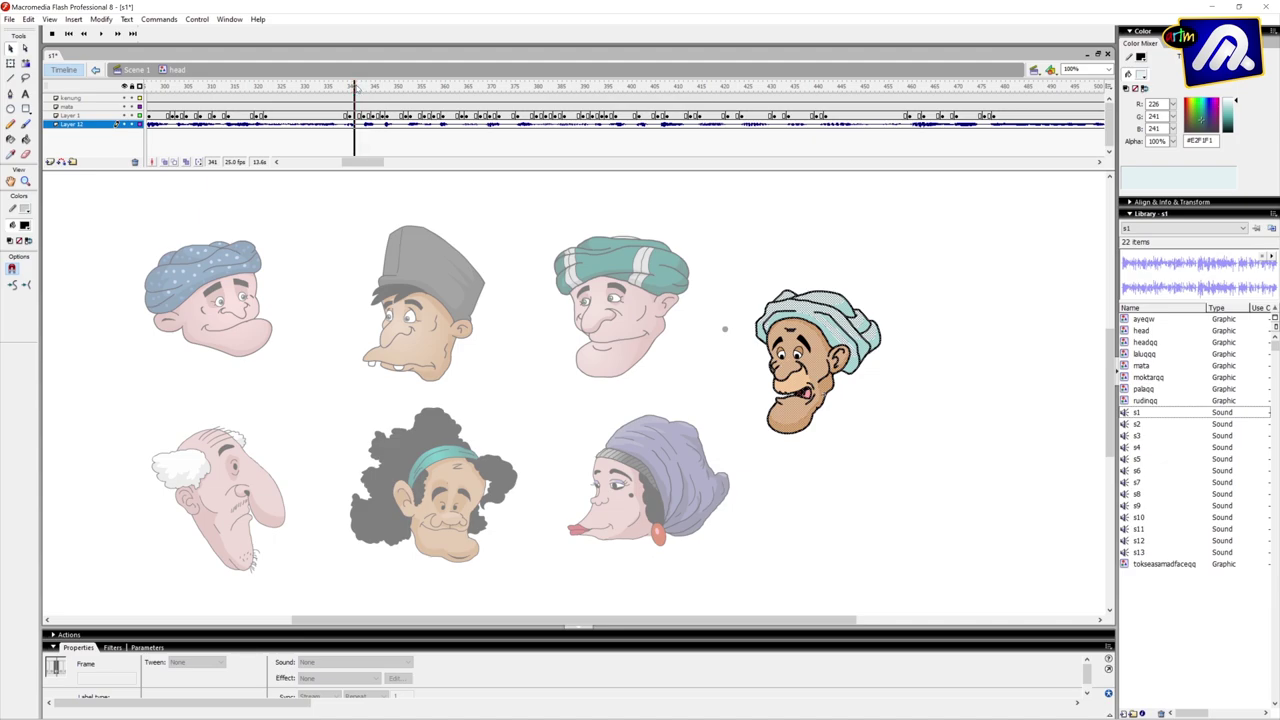
pyautogui.moveTo(353, 85); pyautogui.dragTo(408, 85)
pyautogui.doubleClick(450, 202)
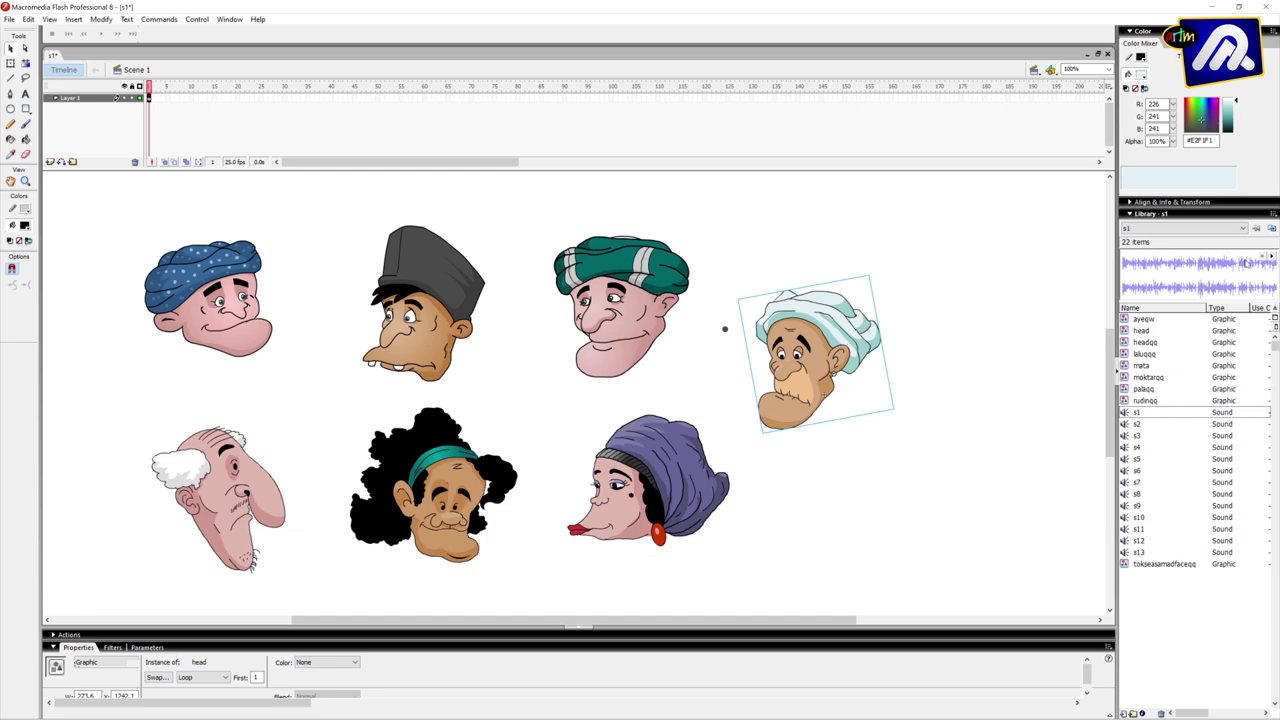
# Open the symbol of the blue-turbaned head for editing, enlarge the timeline to show all layers, and select the audio layer
pyautogui.click(214, 260)
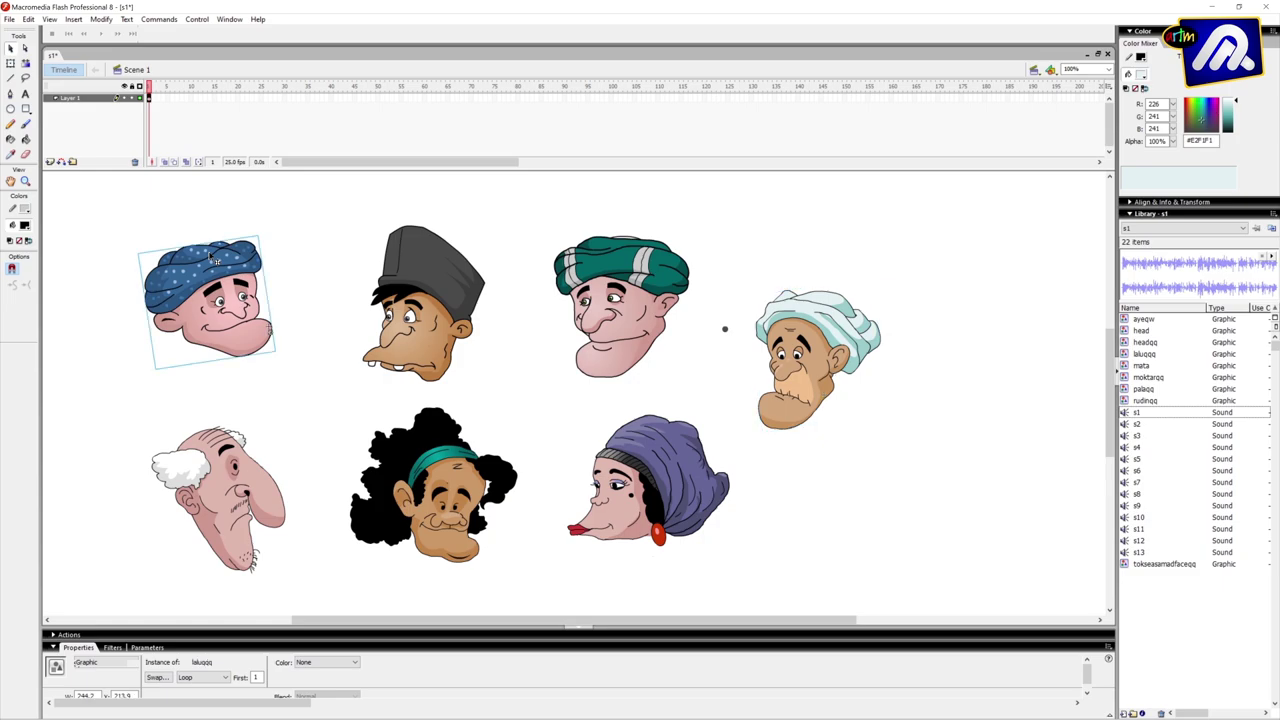
pyautogui.doubleClick(214, 260)
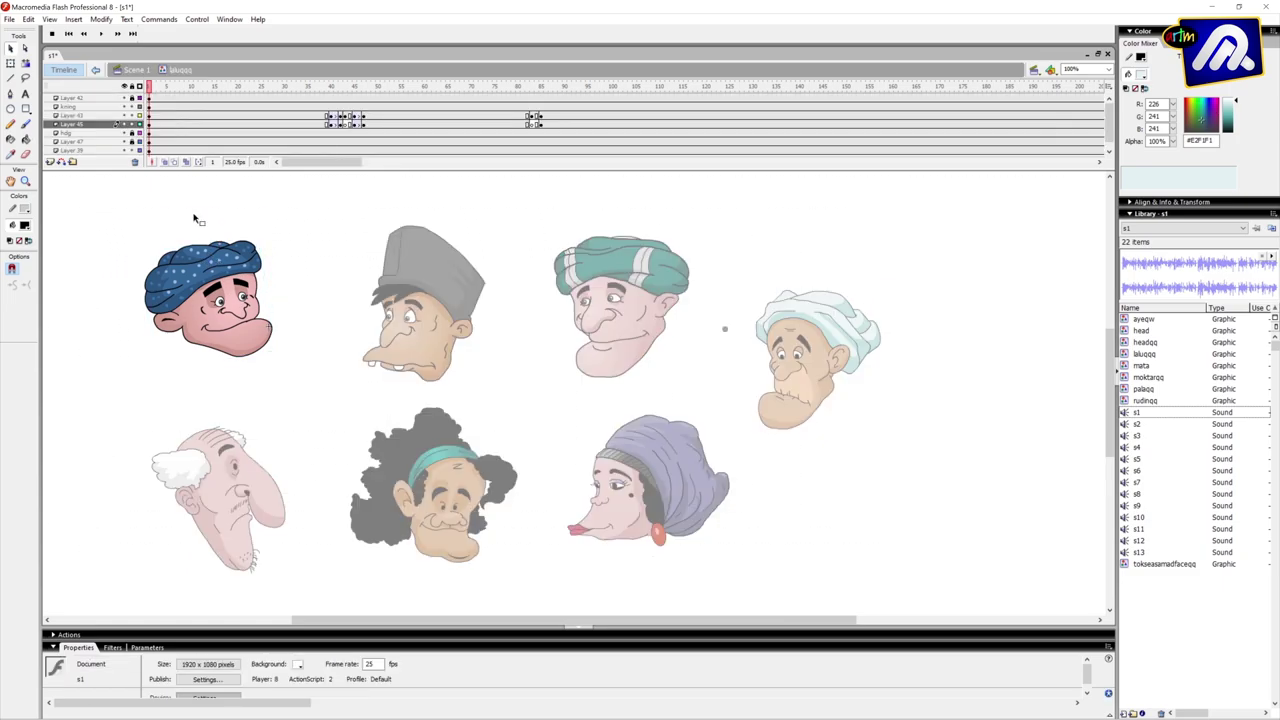
pyautogui.moveTo(175, 170); pyautogui.dragTo(160, 238)
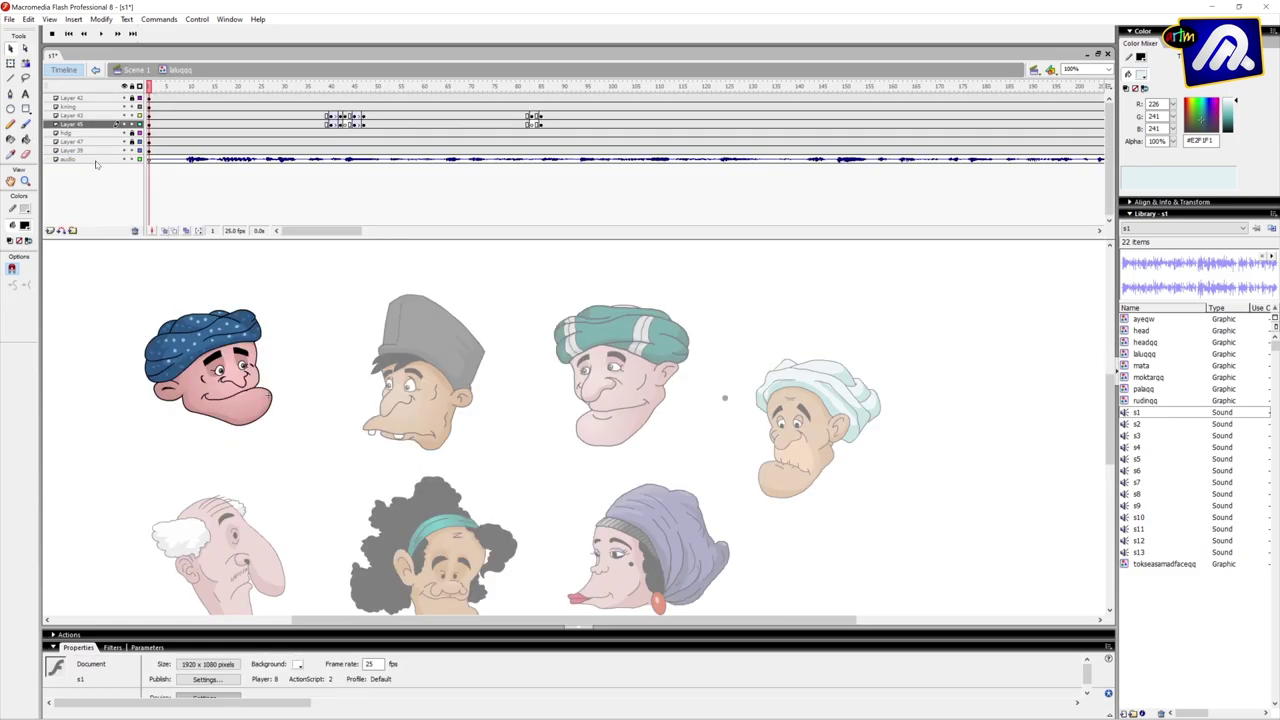
pyautogui.click(97, 161)
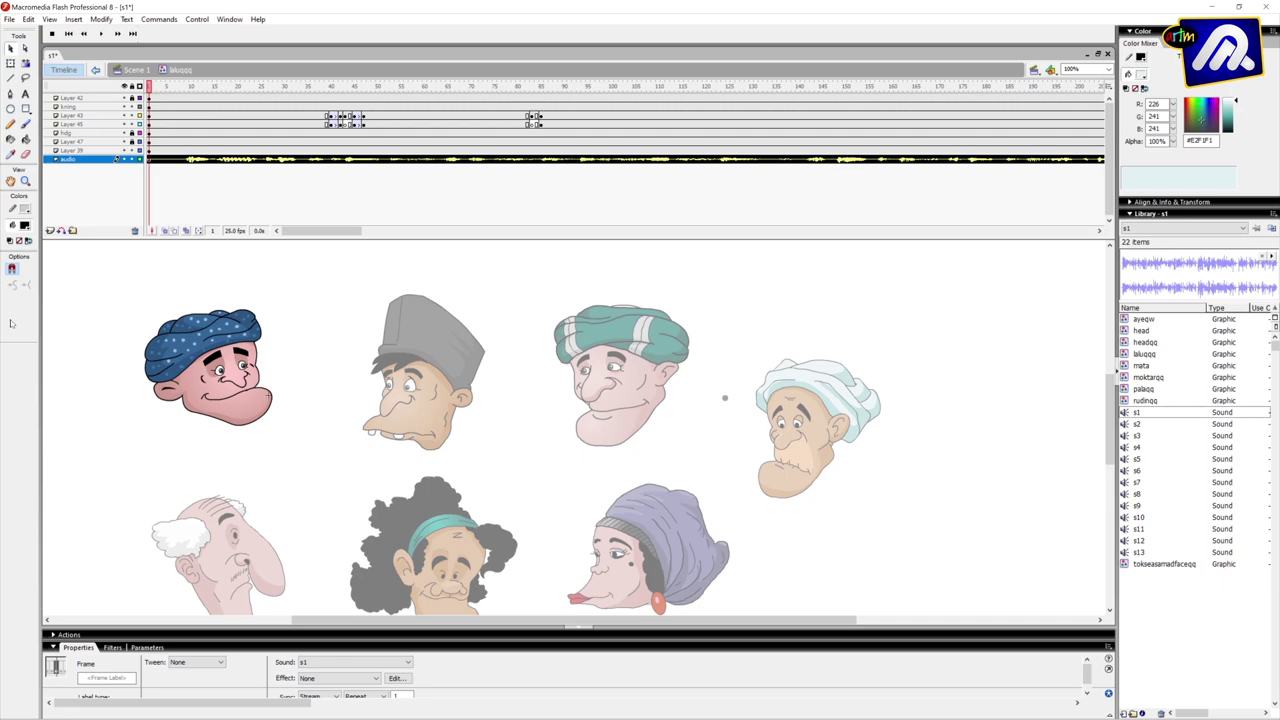
# Scrub and play the blue-turbaned head's mouth keyframes between frames 1031 and 1109, return to Scene 1 and reduce the timeline height
pyautogui.moveTo(305, 232); pyautogui.dragTo(684, 246)
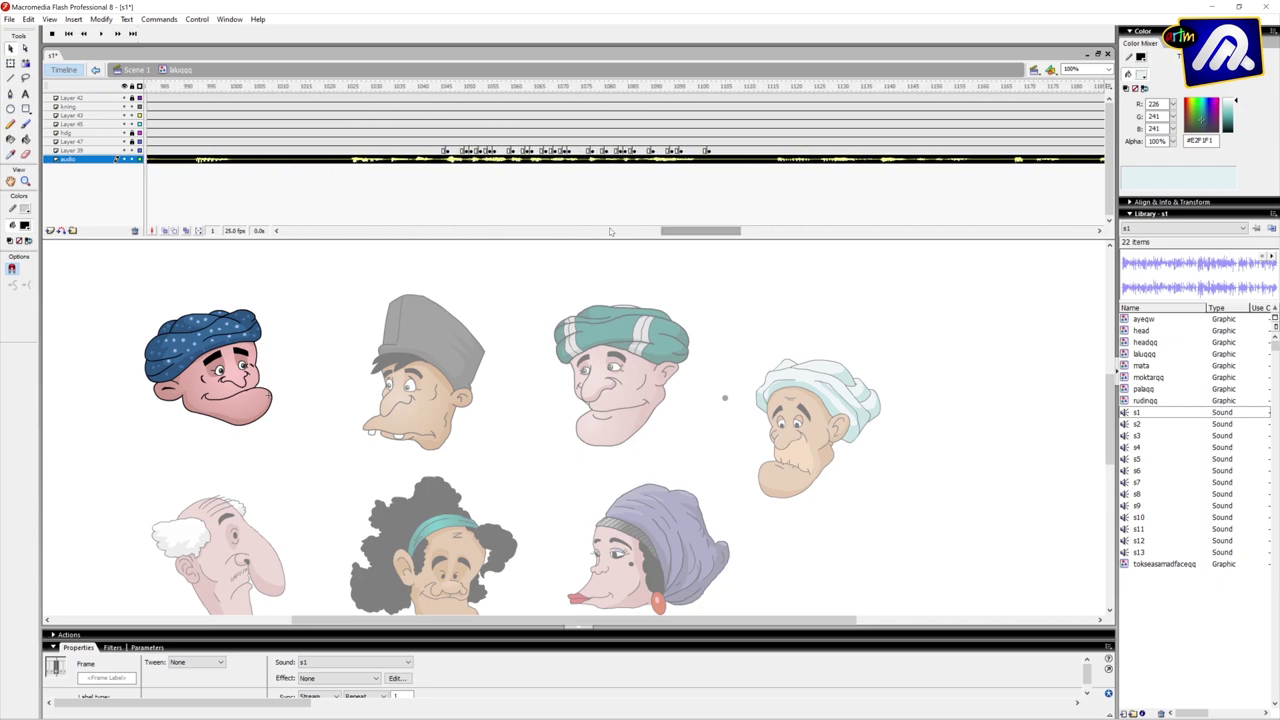
pyautogui.click(378, 88)
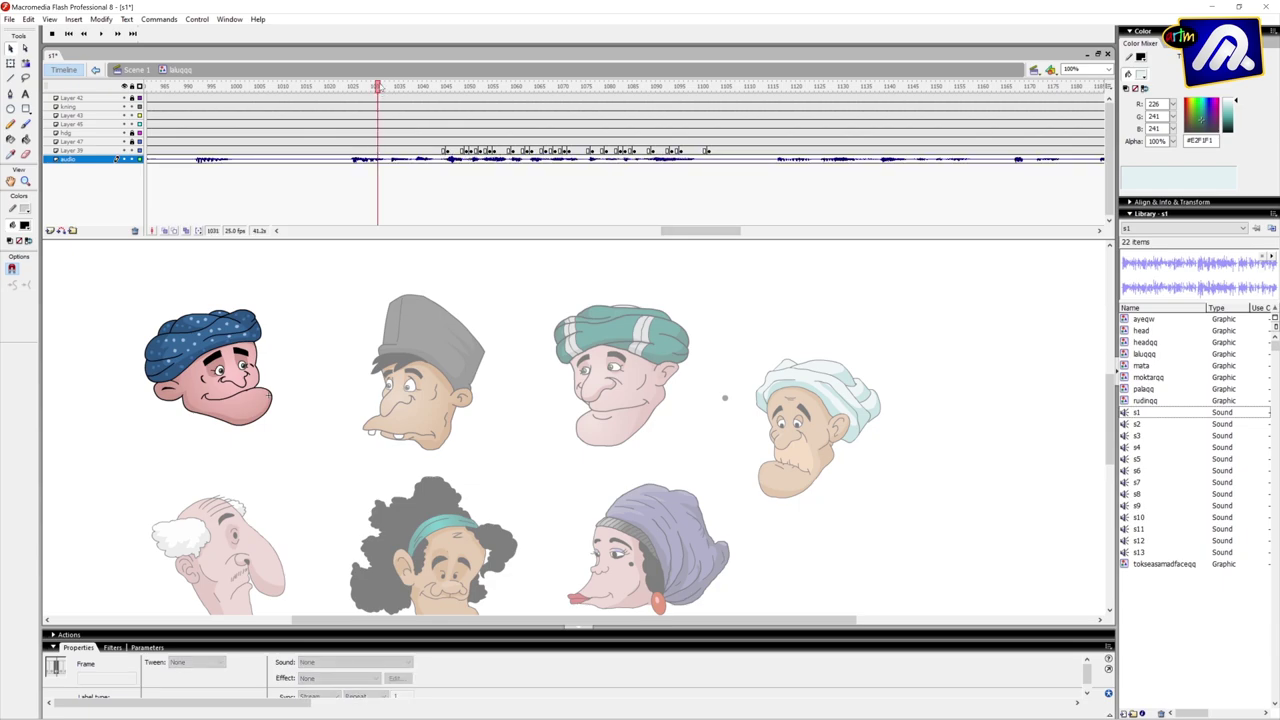
pyautogui.moveTo(378, 88); pyautogui.dragTo(743, 130)
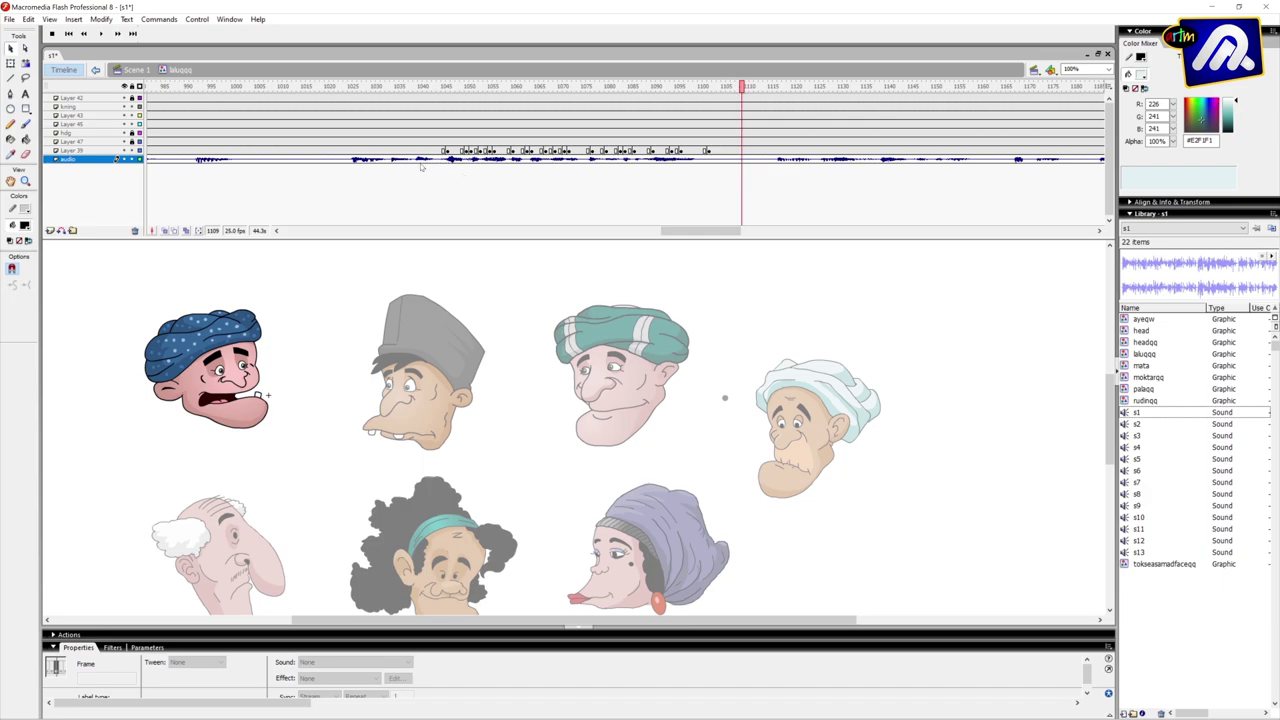
pyautogui.moveTo(700, 231); pyautogui.dragTo(722, 231)
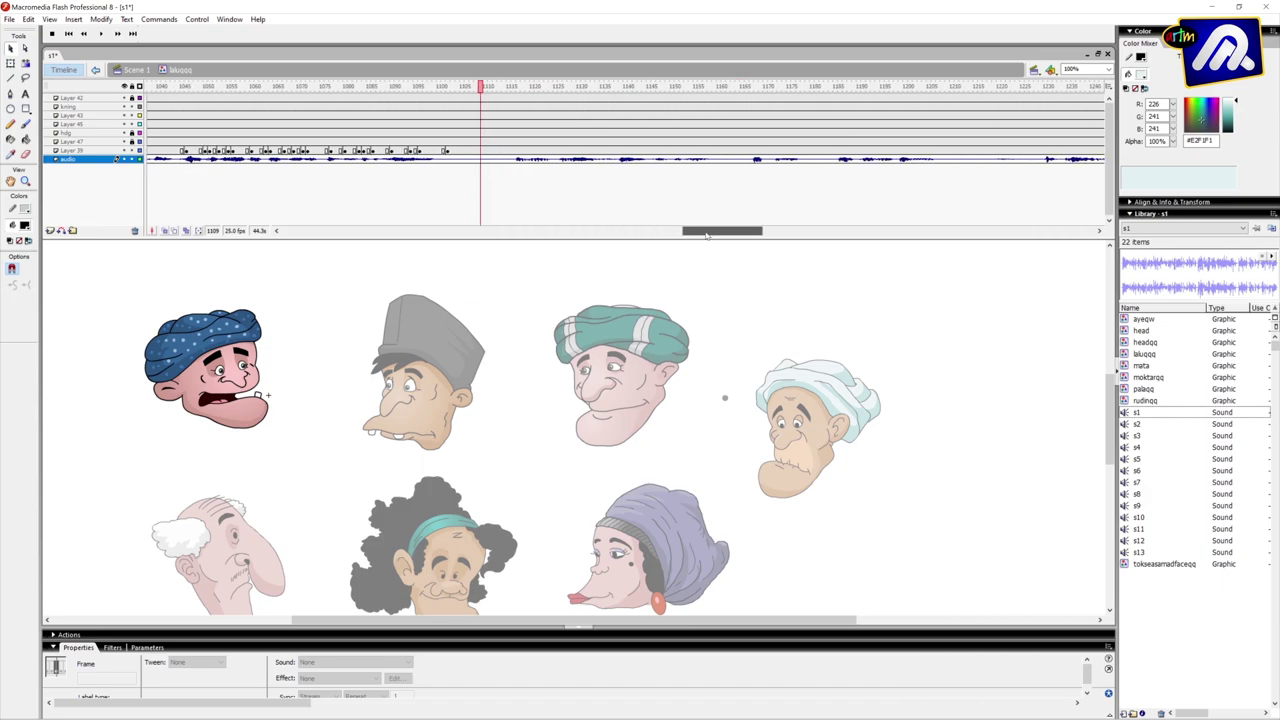
pyautogui.moveTo(481, 88); pyautogui.dragTo(168, 88)
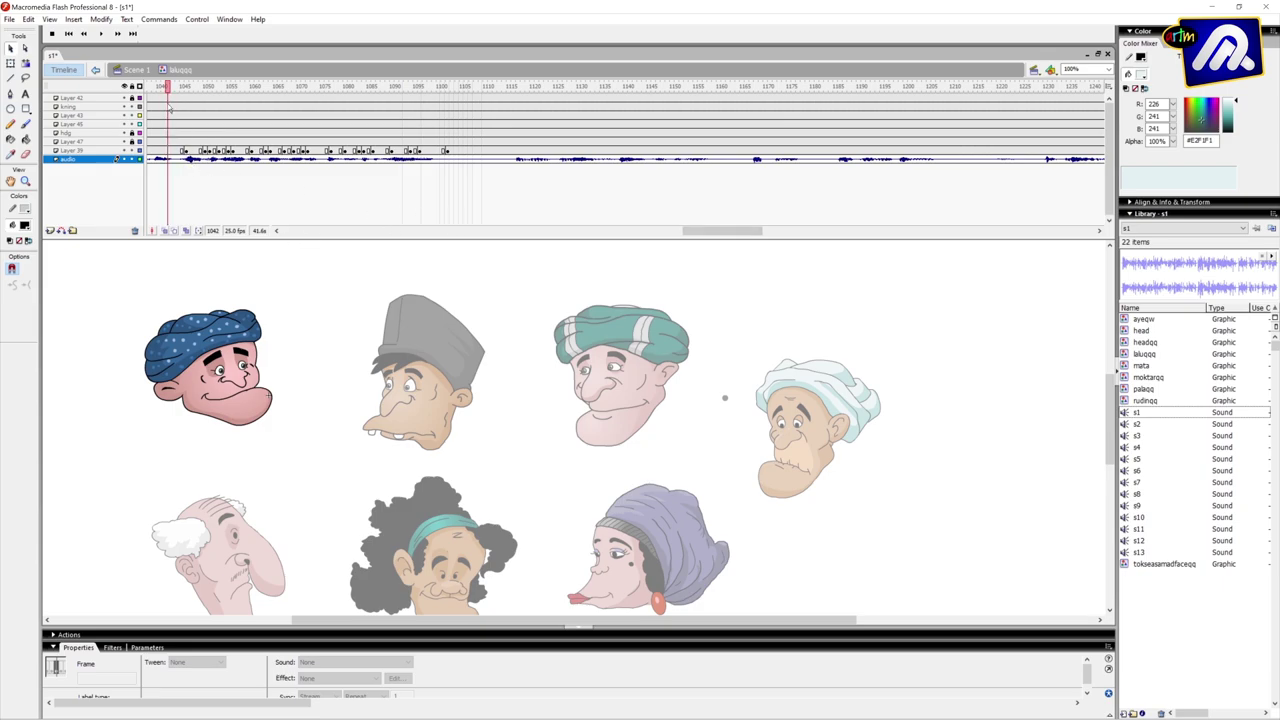
pyautogui.moveTo(168, 88)
pyautogui.mouseDown()
pyautogui.moveTo(208, 88)
pyautogui.moveTo(164, 90)
pyautogui.mouseUp()
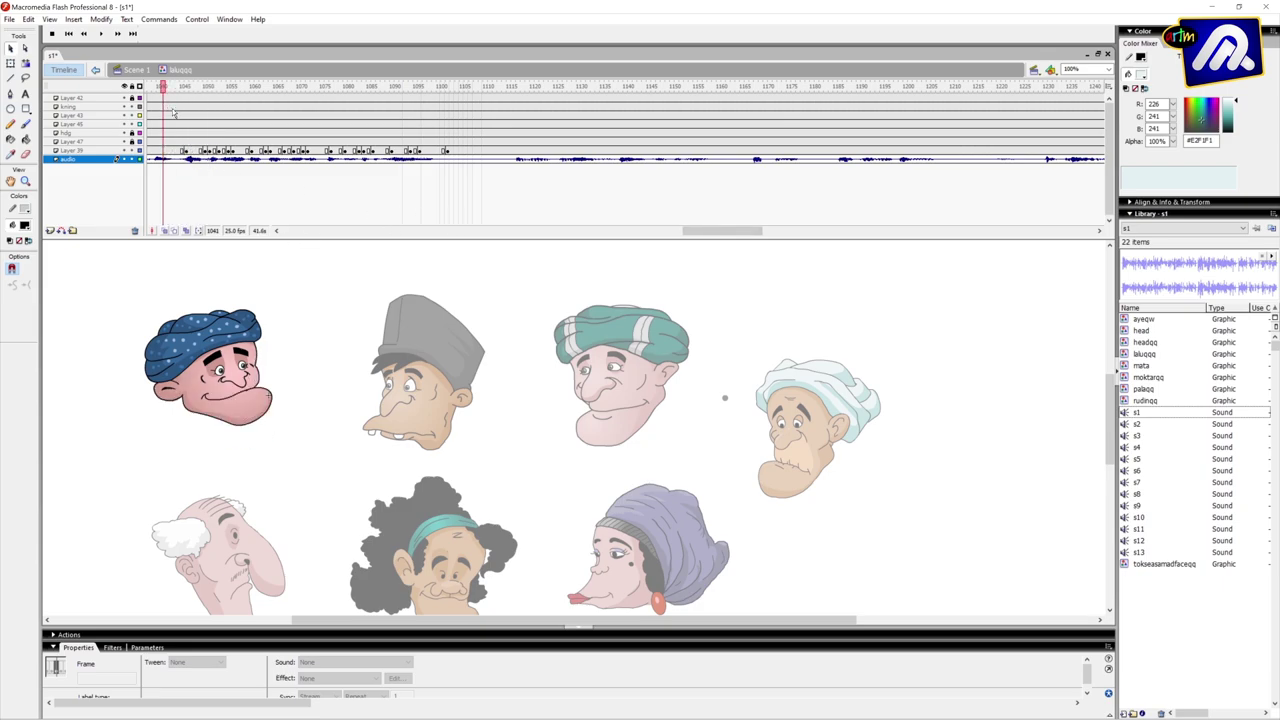
pyautogui.press('Return')
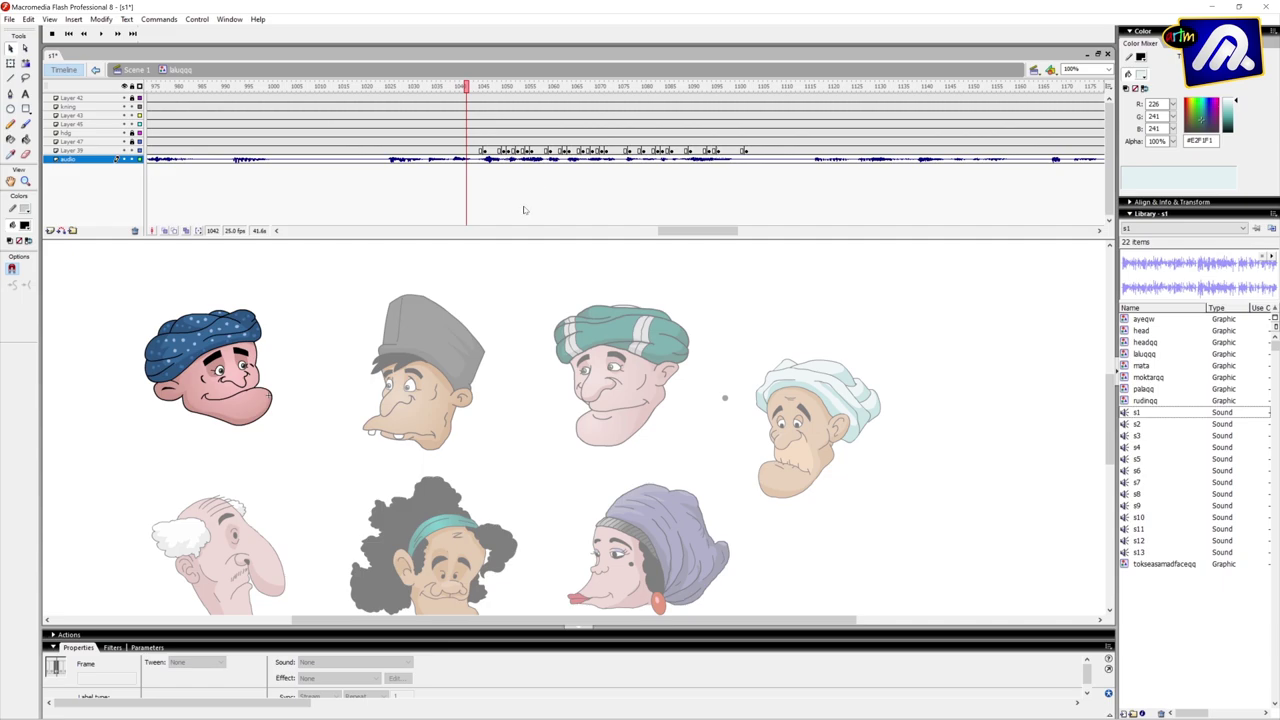
pyautogui.doubleClick(645, 289)
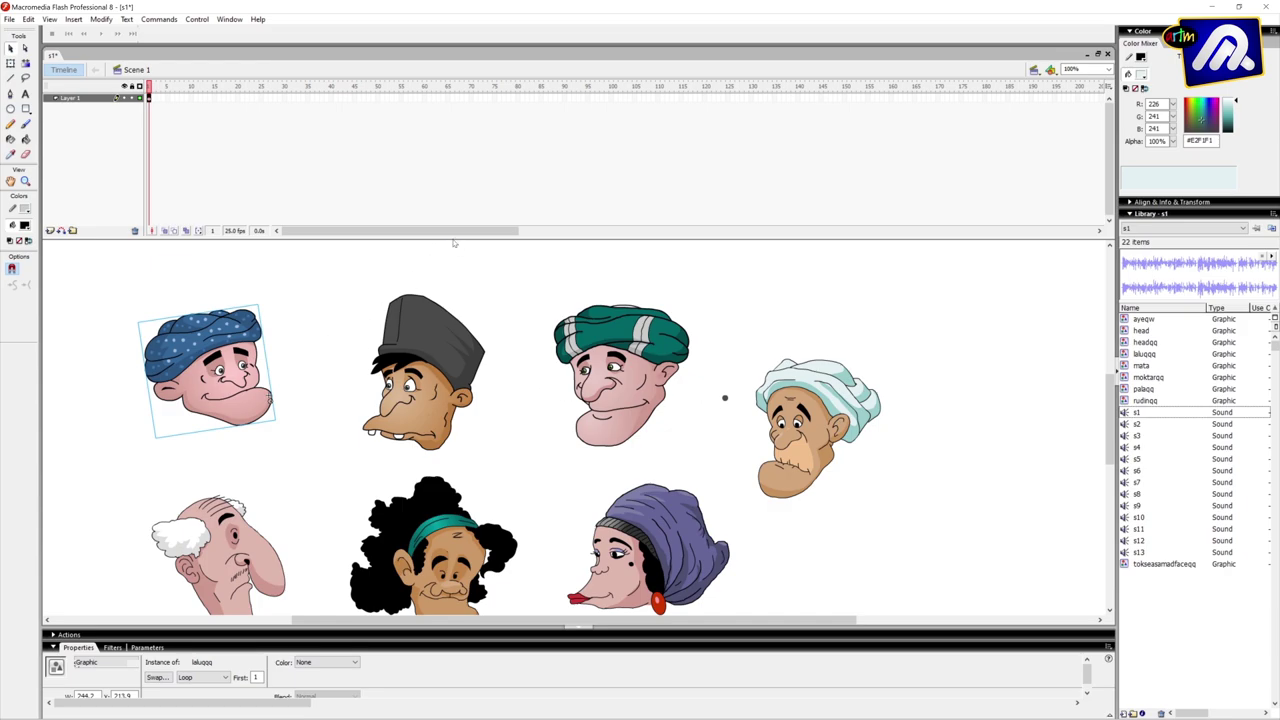
pyautogui.moveTo(453, 240); pyautogui.dragTo(455, 173)
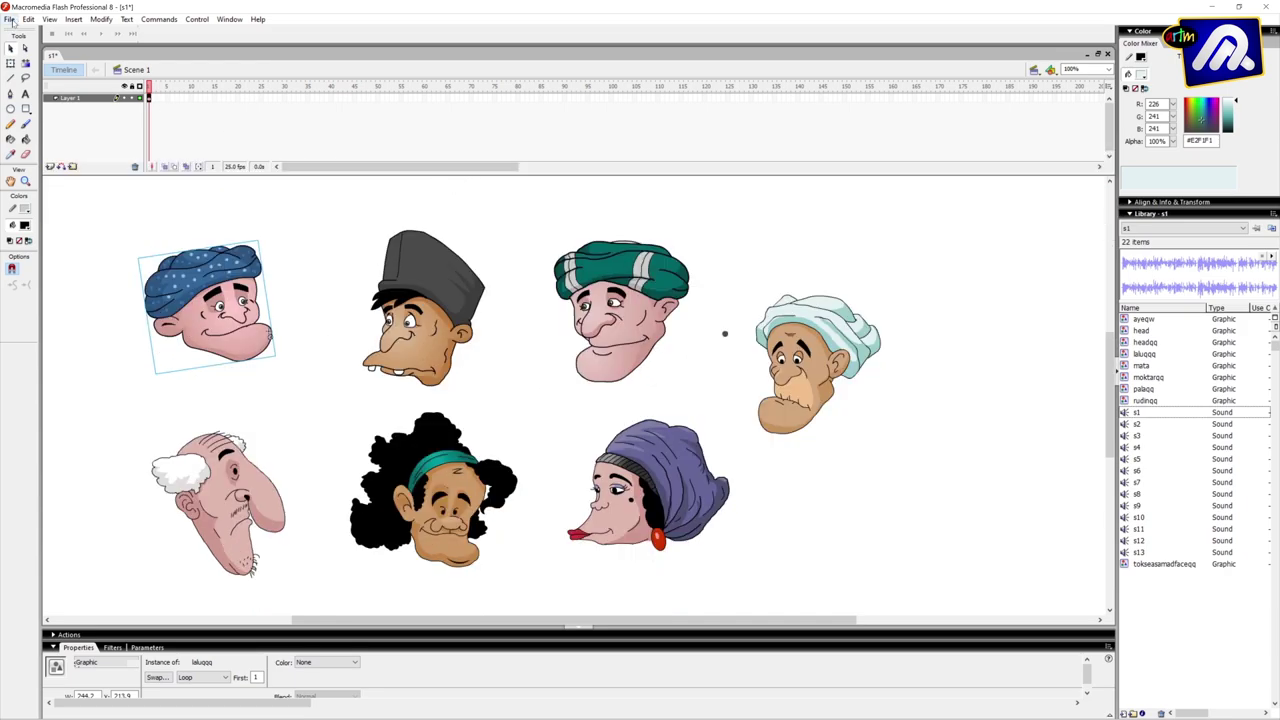